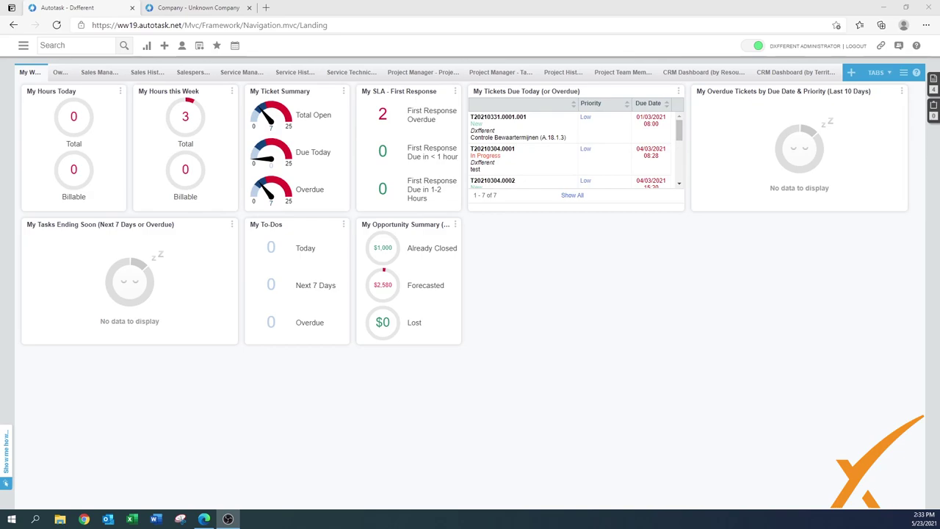
Open the opportunity search in the CRM module.
mouse_move(539, 314)
mouse_move(164, 50)
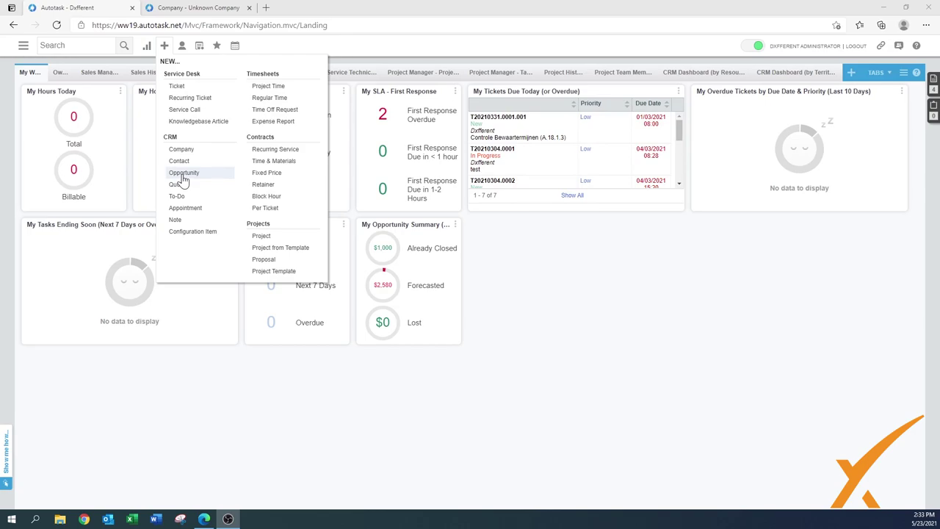
mouse_move(22, 45)
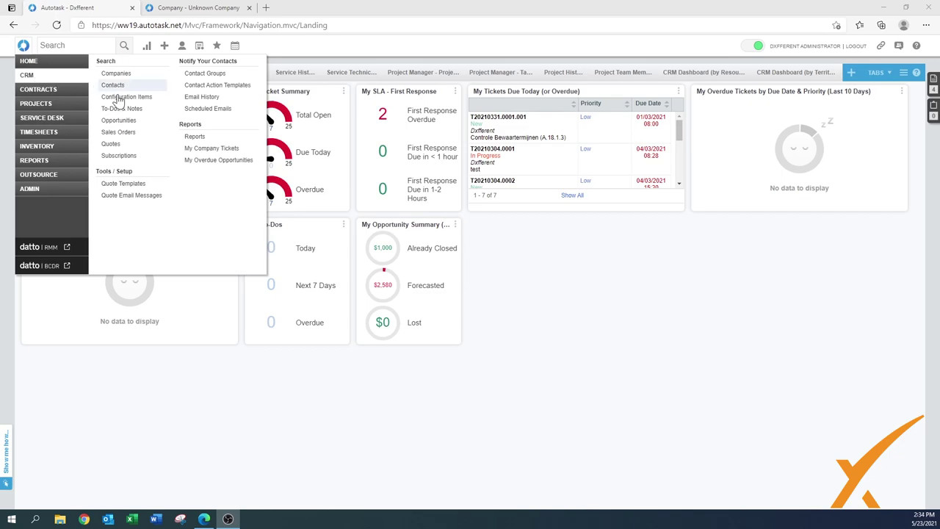
left_click(132, 127)
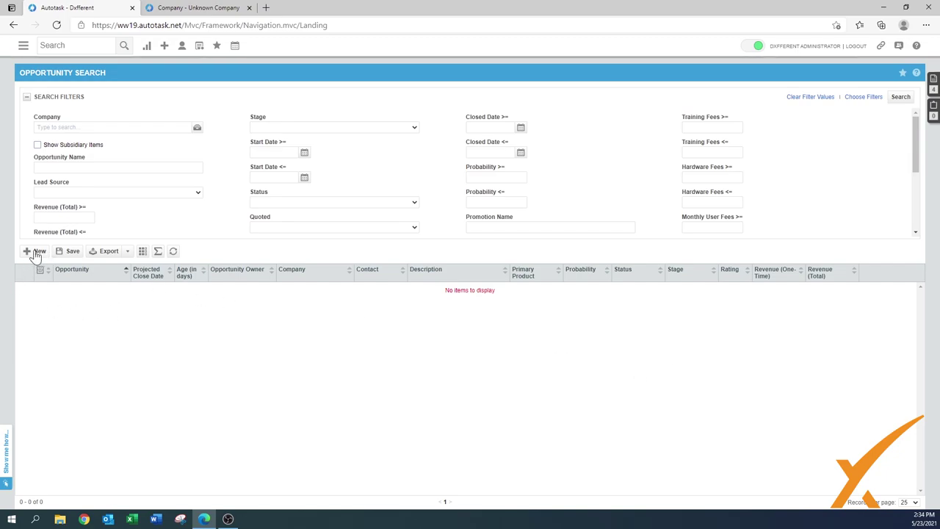
Examine the opportunities and the options for creating new records on Unknown Company's page, and return to the opportunity search.
left_click(193, 10)
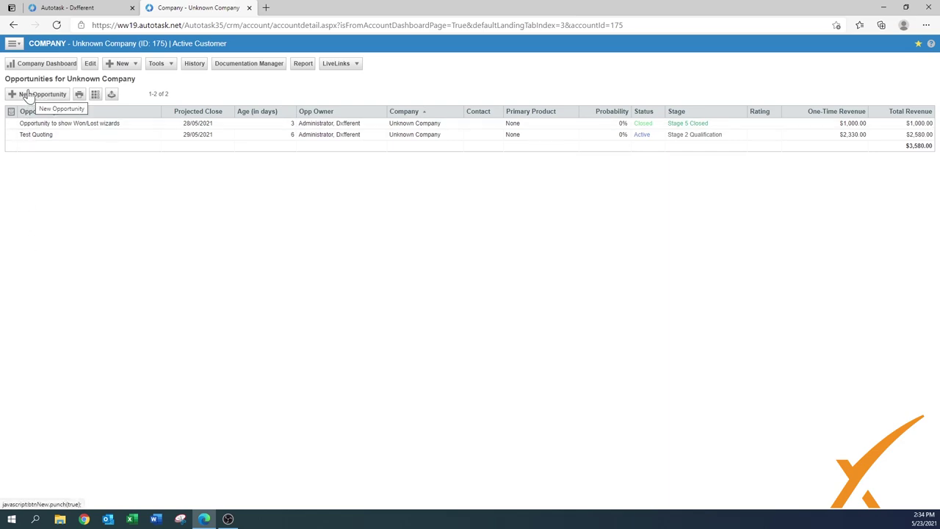
left_click(127, 66)
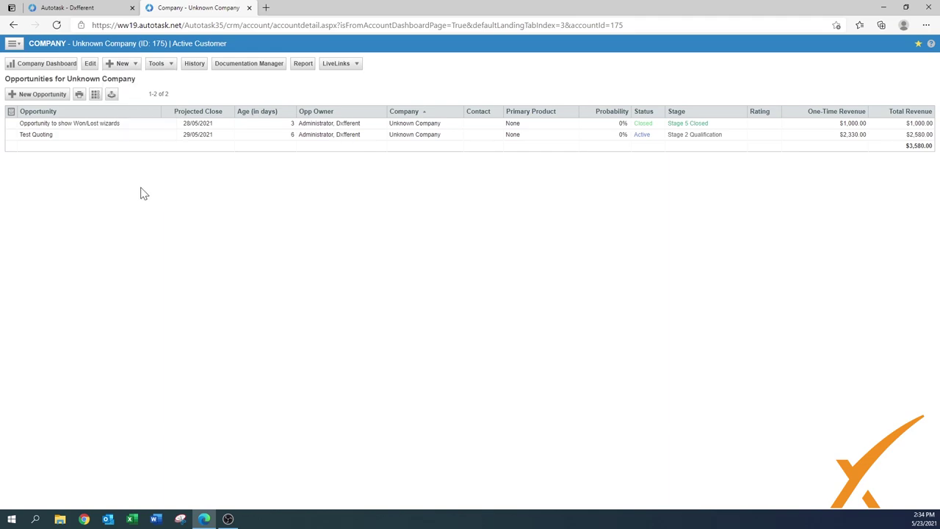
left_click(71, 8)
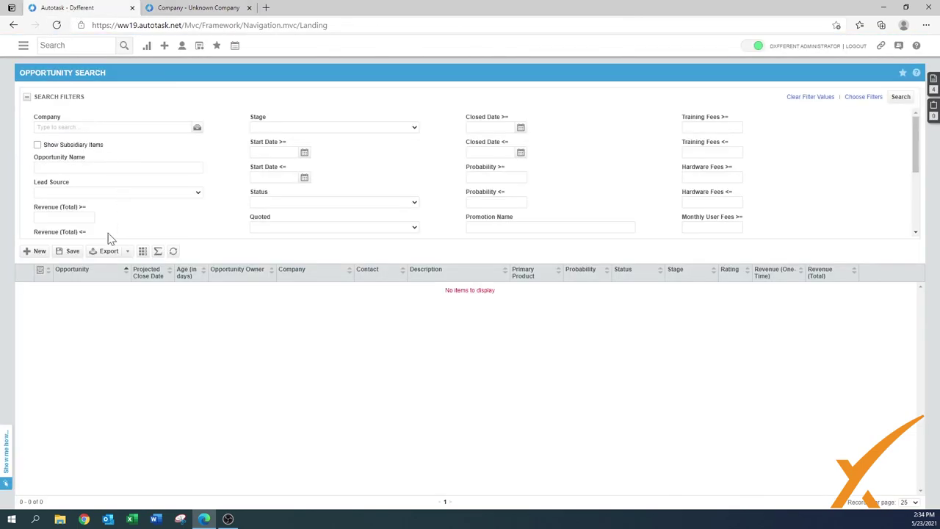
Start a new opportunity for Unknown Company with the stage set to Stage 2 Qualification.
left_click(31, 251)
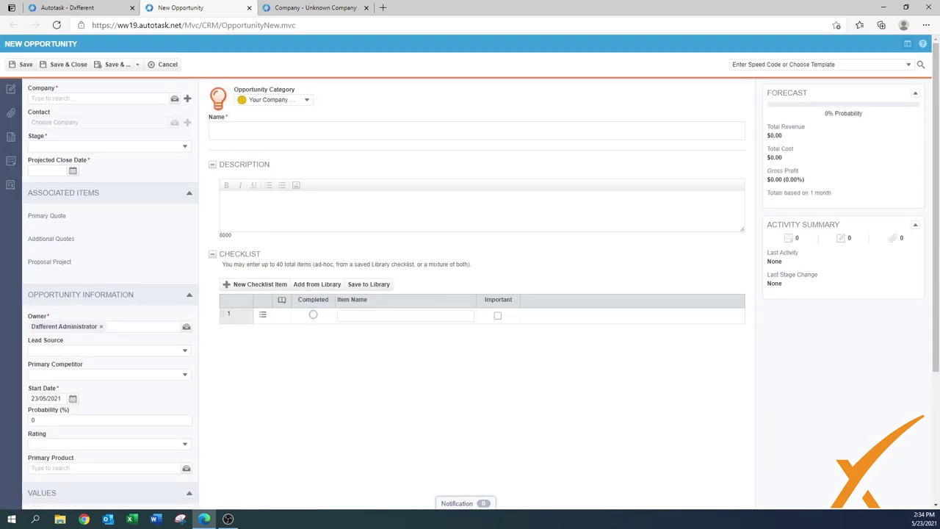
left_click(95, 97)
type("unk")
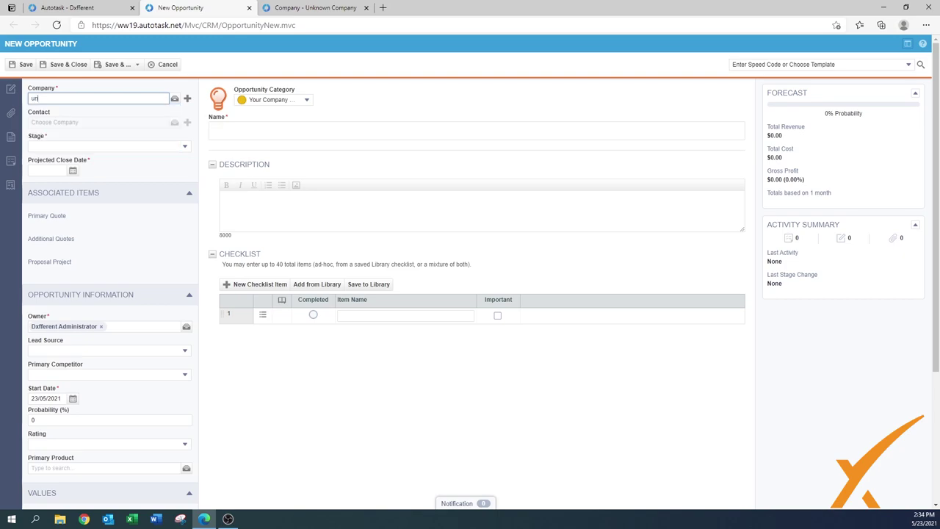
left_click(55, 111)
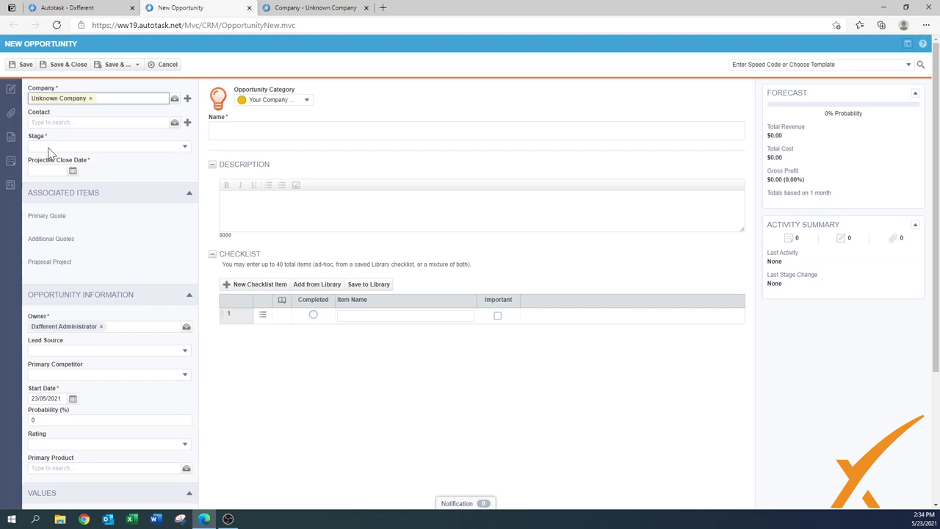
left_click(55, 147)
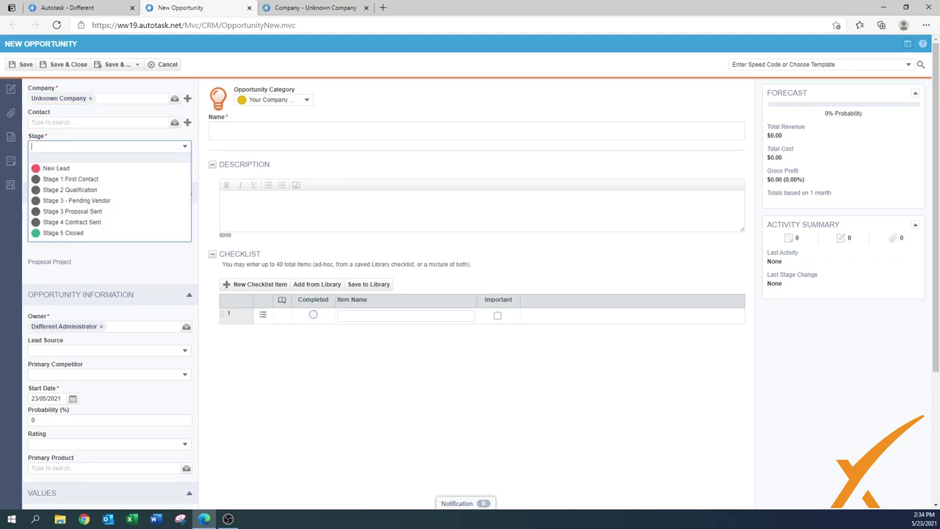
left_click(78, 191)
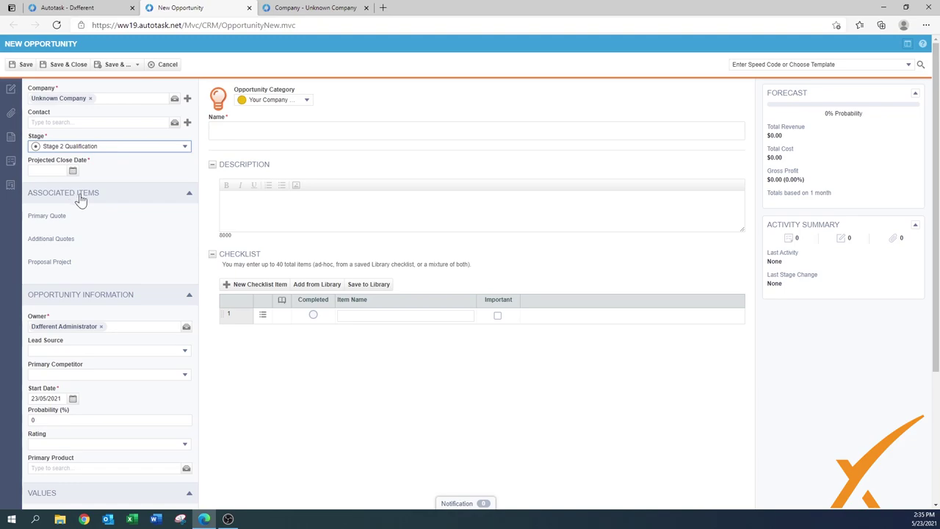
Set the opportunity's projected close date to 60 days ahead, 22/07/2021.
left_click(73, 172)
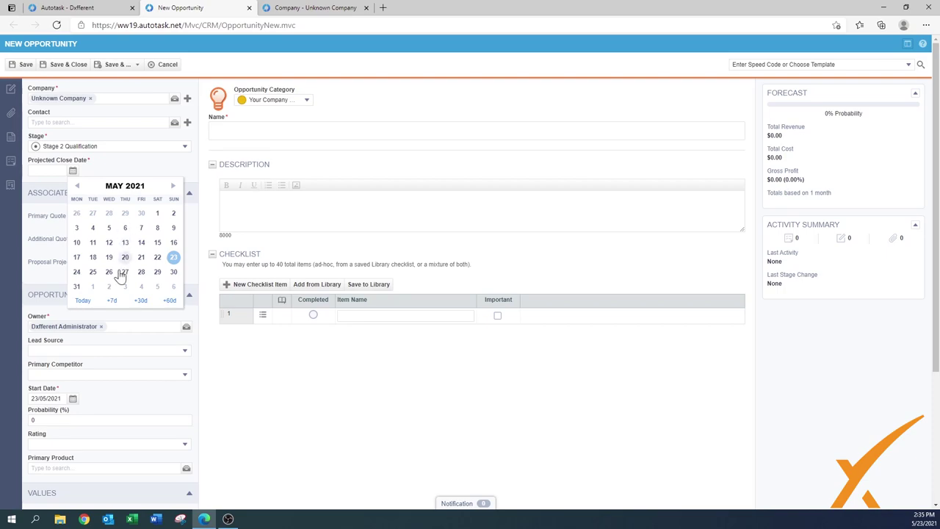
left_click(142, 319)
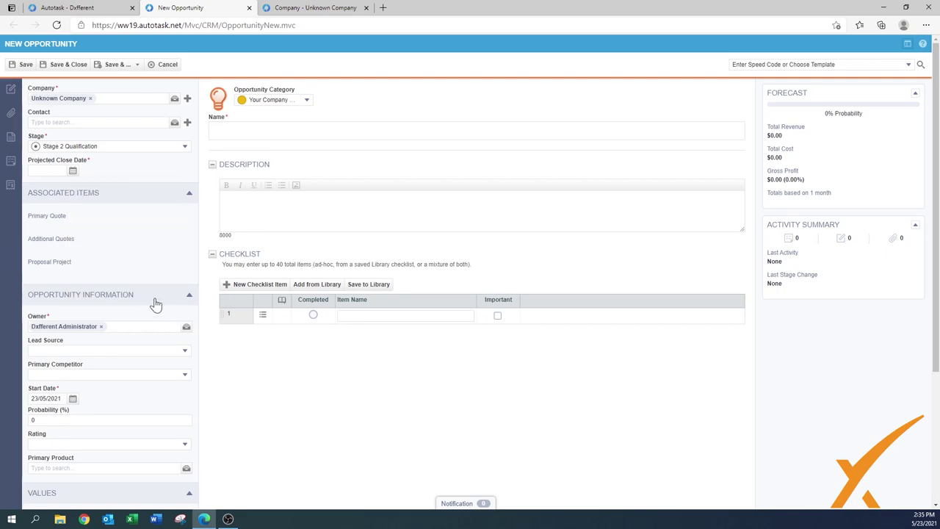
left_click(74, 176)
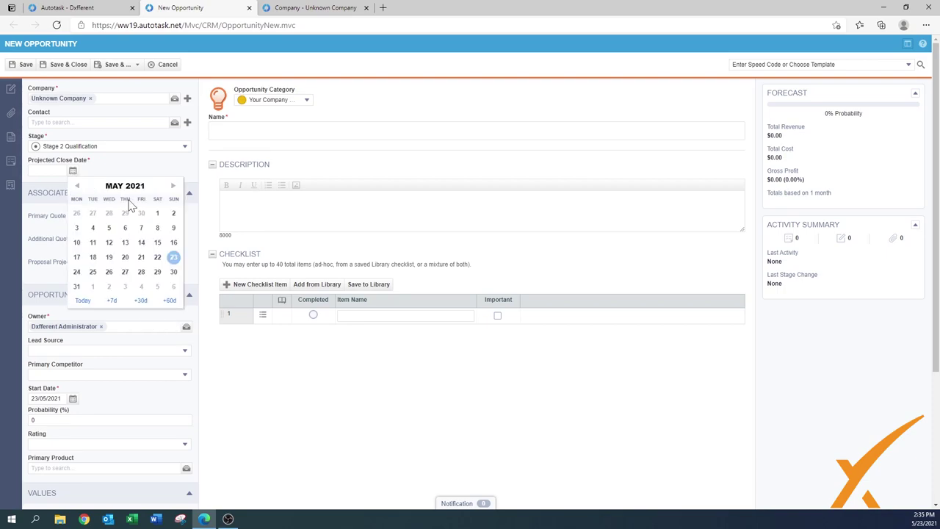
left_click(169, 304)
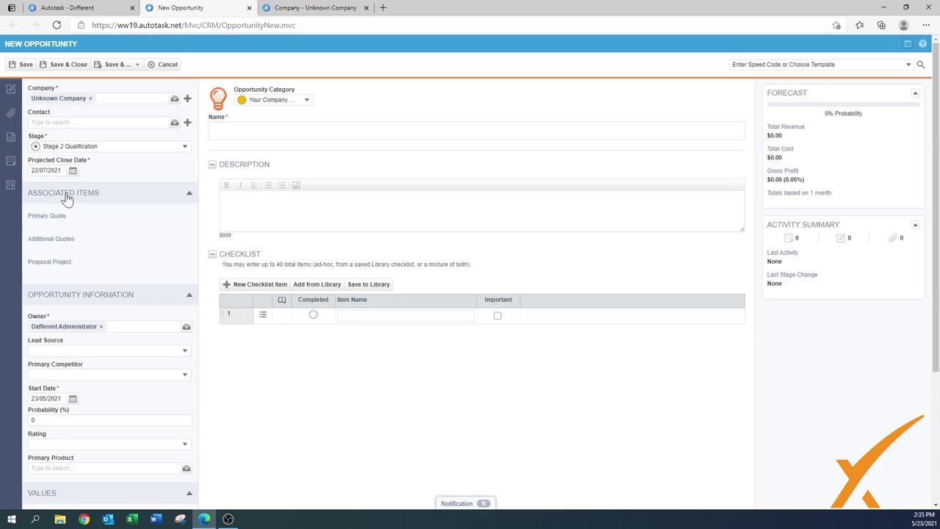
Name the opportunity "Test Quoting" and enter "Testing!" as its description.
left_click(477, 130)
type("Te")
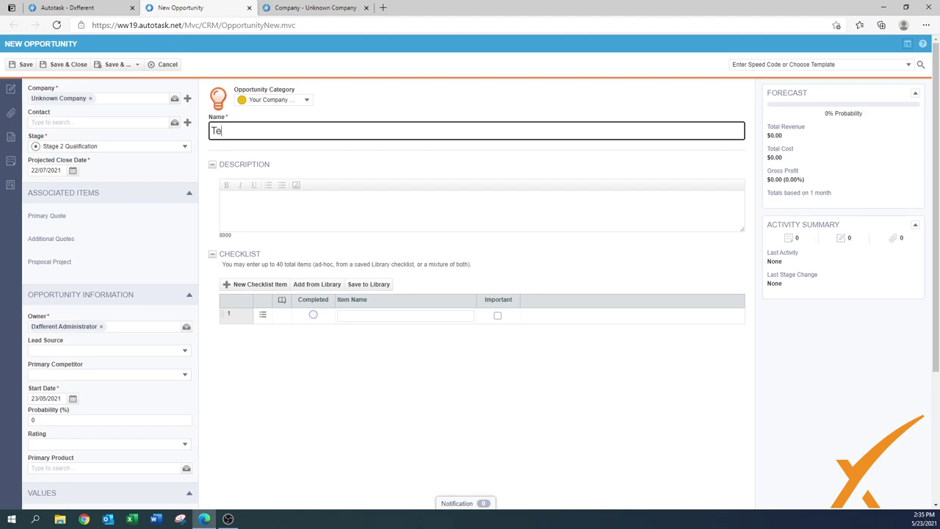
type("st Quoting")
left_click(224, 197)
type("Testing")
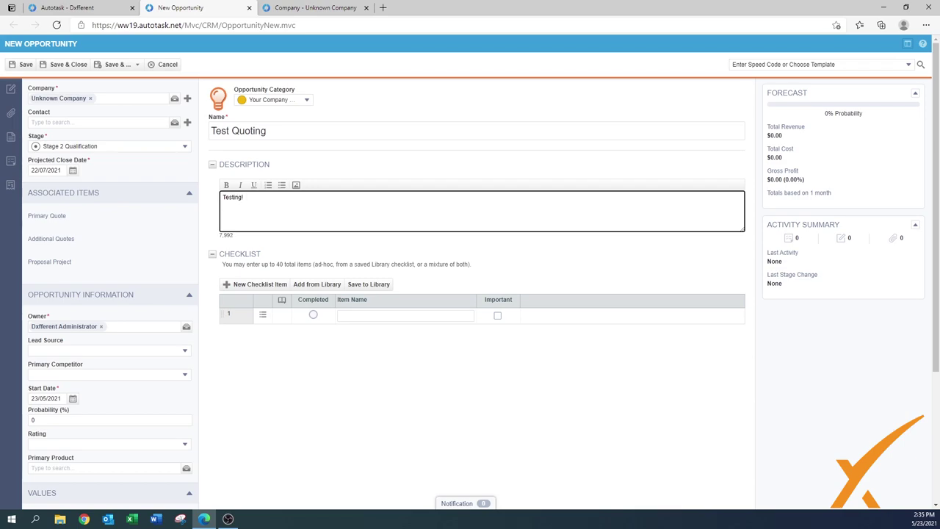
Enable the use of revenue and cost of quoted items for the opportunity's values.
scroll(83, 267, "down", 3)
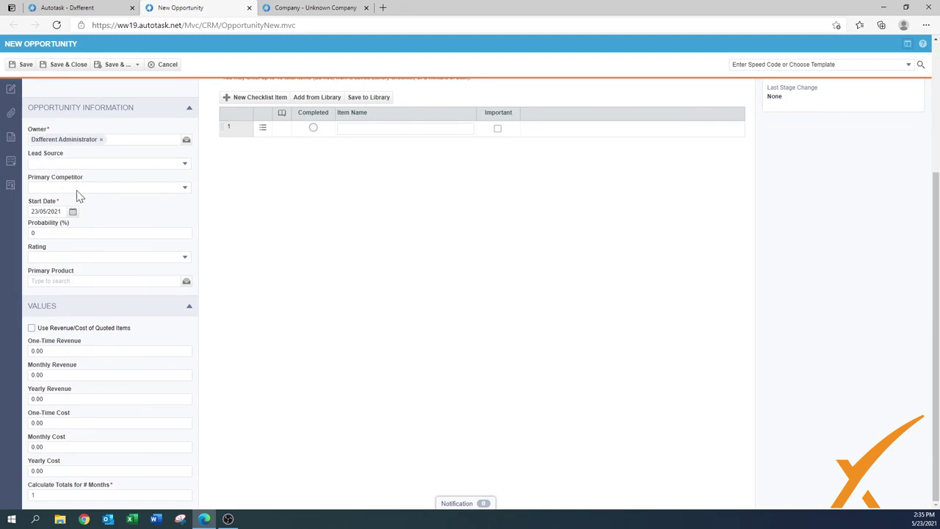
left_click(31, 328)
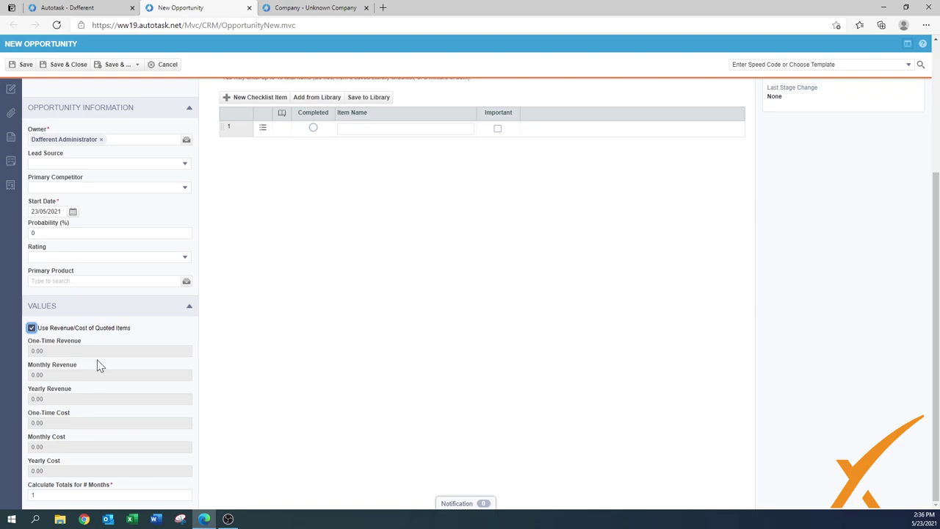
Try a manually entered one-time revenue of 1000, and return to using the revenue and cost of quoted items.
left_click(31, 327)
left_click(41, 351)
left_click_drag(43, 351, 27, 352)
type("1000")
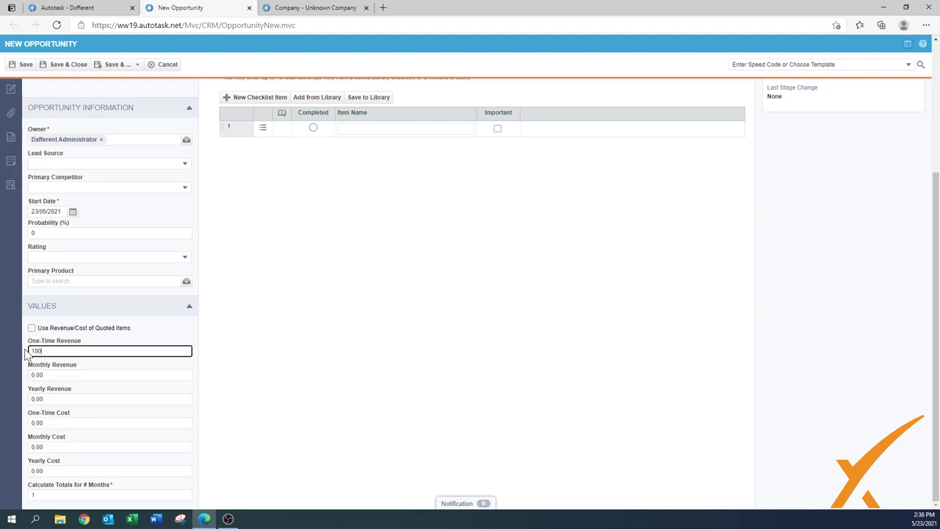
type("0.")
left_click(32, 327)
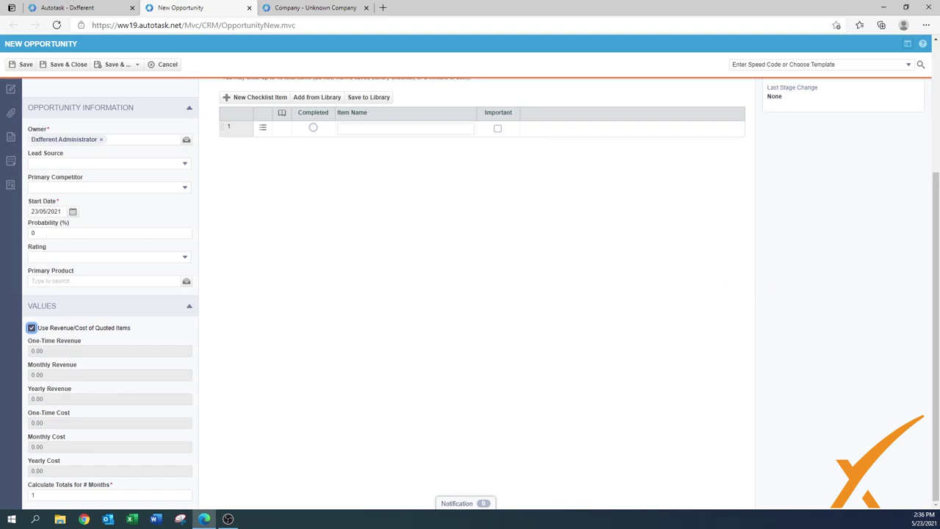
Set the opportunity's probability to 75% and its rating to Warm.
left_click(111, 233)
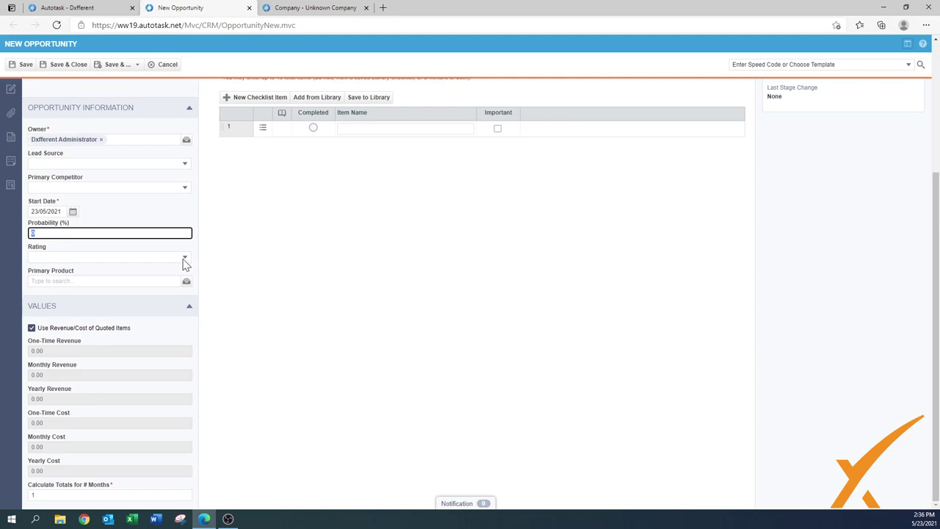
type("75")
left_click(53, 258)
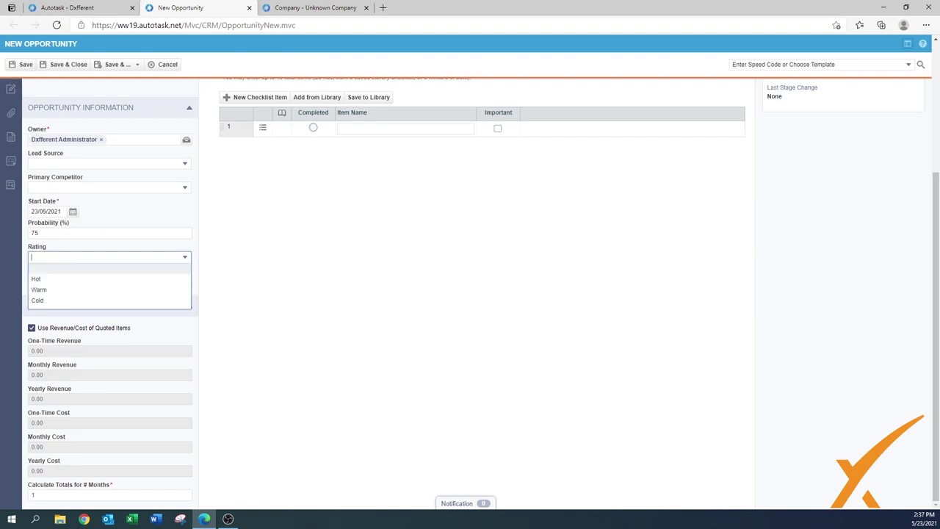
left_click(57, 305)
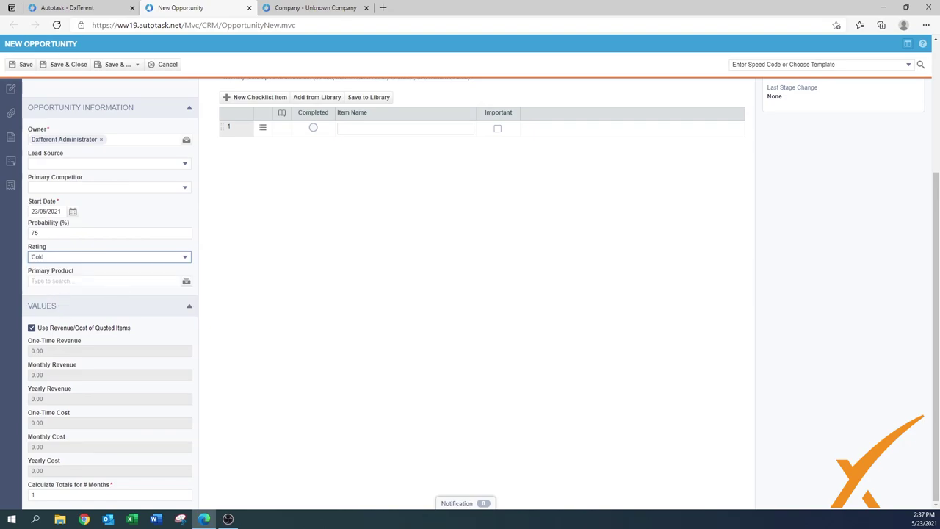
left_click(60, 258)
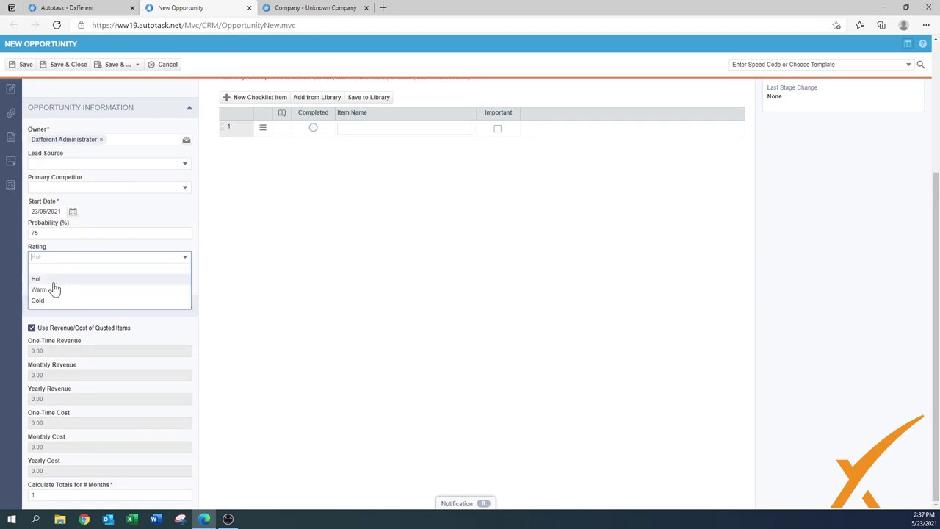
left_click(57, 293)
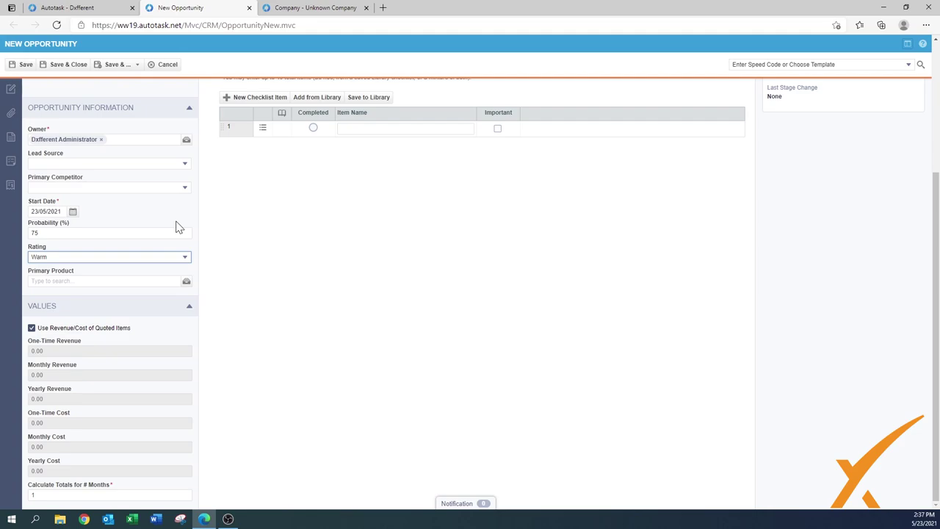
Save the opportunity and create a quote from it.
left_click(135, 66)
mouse_move(126, 69)
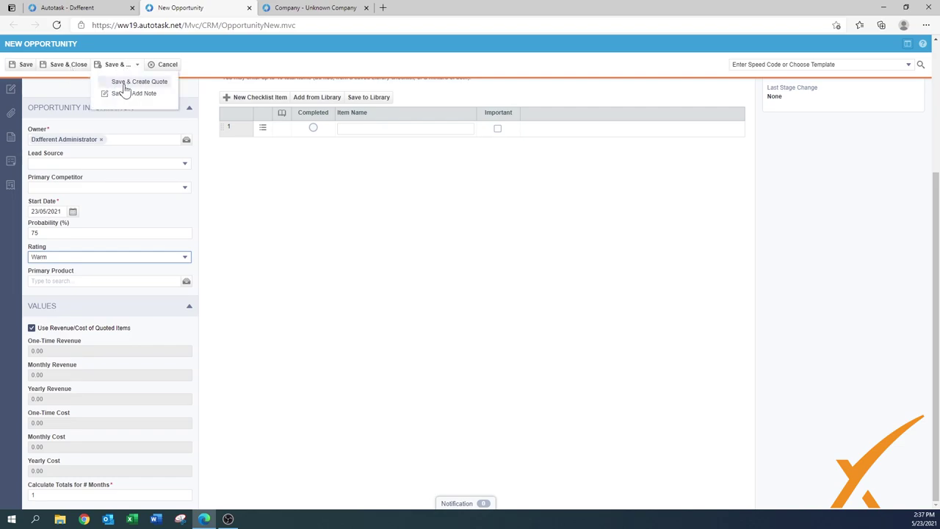
left_click(152, 82)
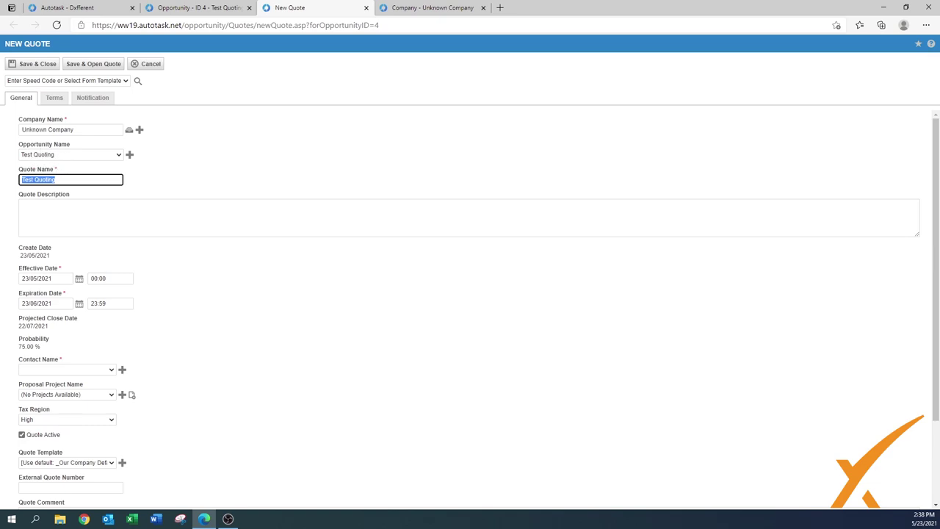
Name the quote "Test Quoting V2" and describe it on two lines as "Intern labor" and "Part vendor XX , SKU 12345".
left_click(55, 179)
type("V2")
left_click(22, 205)
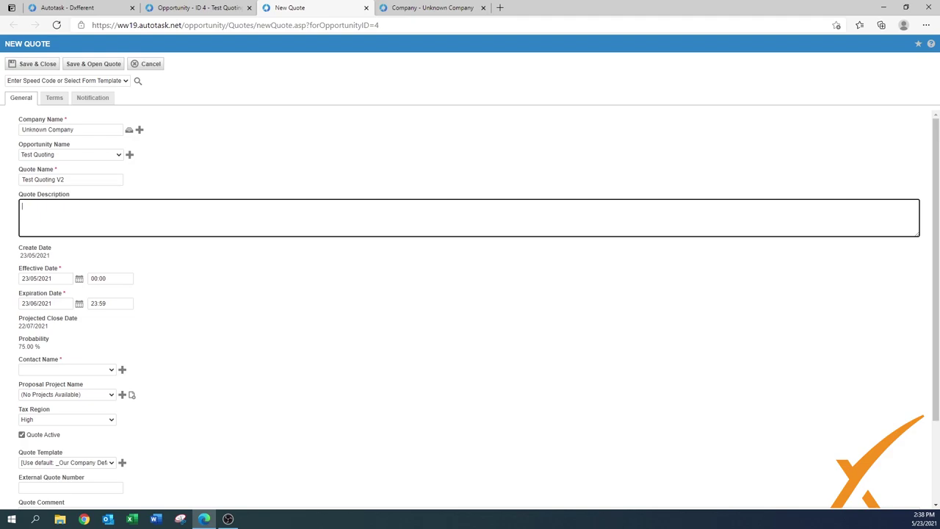
type("Intern labor ")
type("Par")
type("t vendor XX")
type(" , SKY")
key("BackSpace")
type("U 12345")
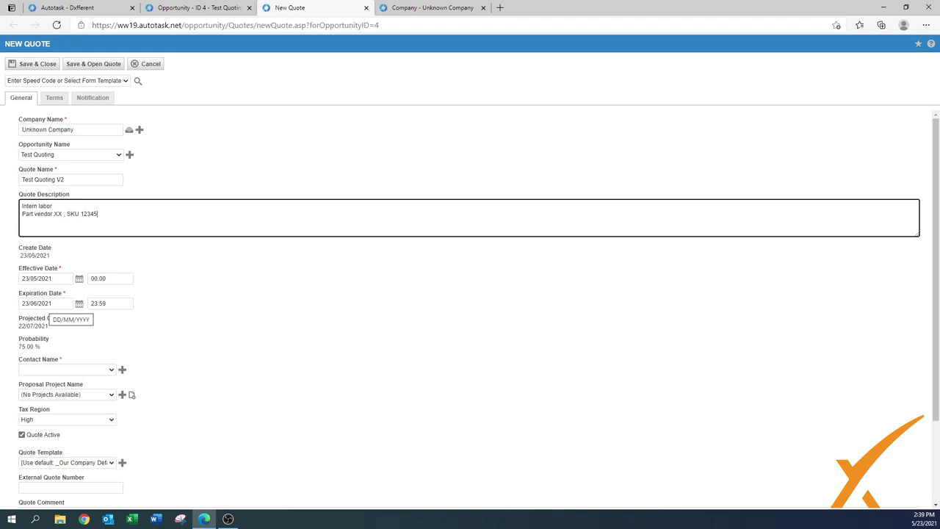
Set the quote's expiration date to 30/06/2021 and select the company's contact as the contact name.
left_click(78, 304)
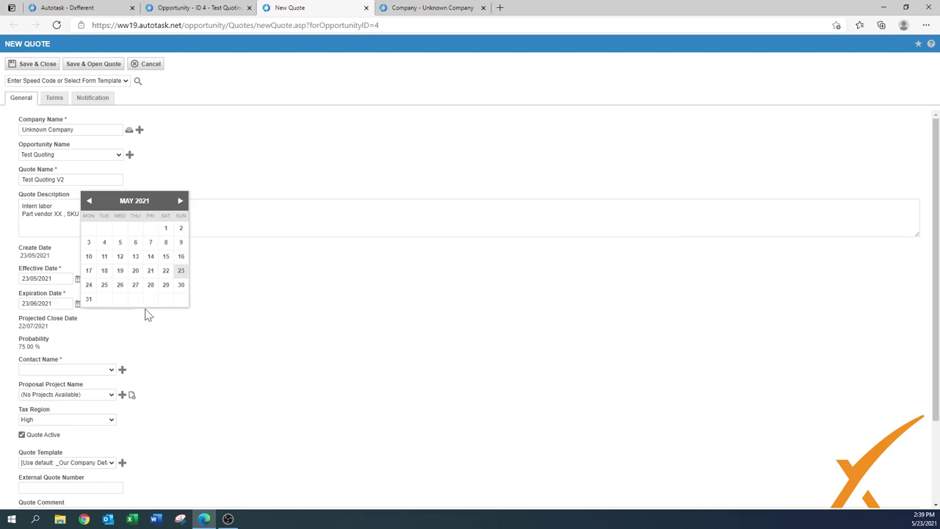
left_click(181, 204)
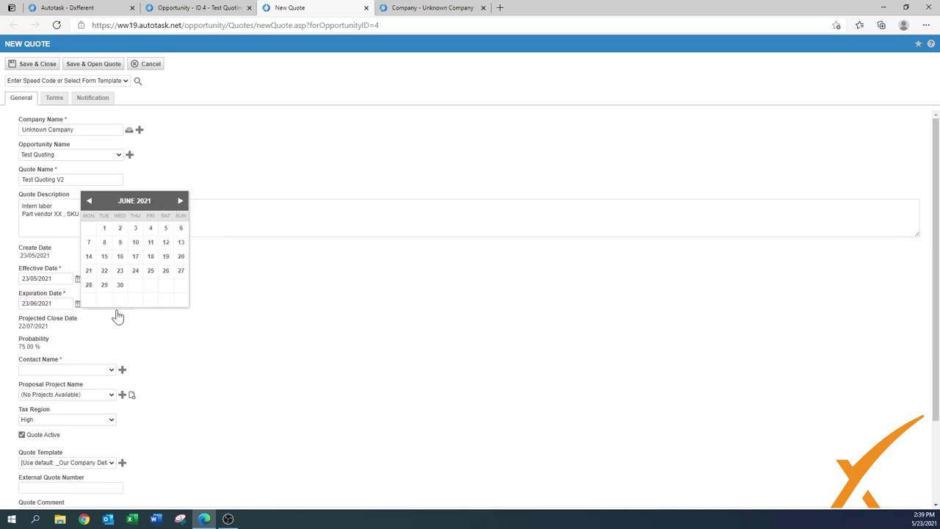
left_click(120, 285)
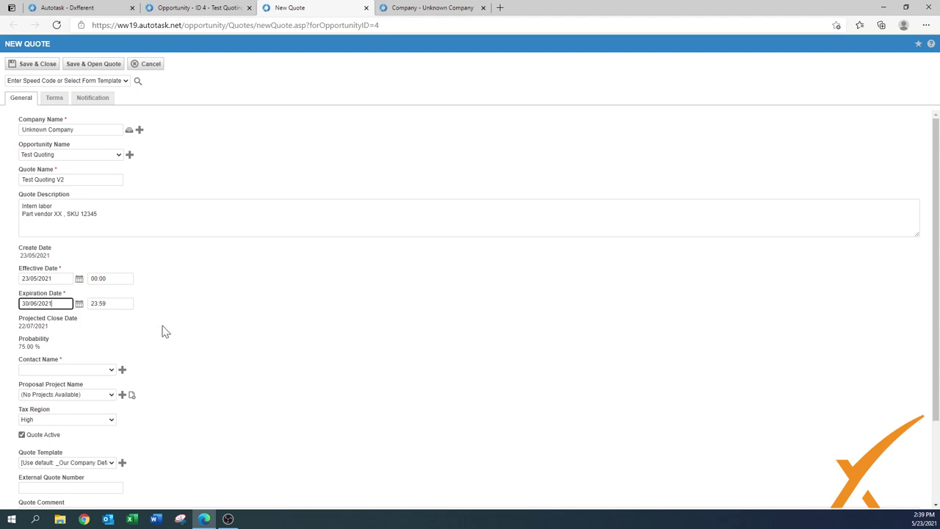
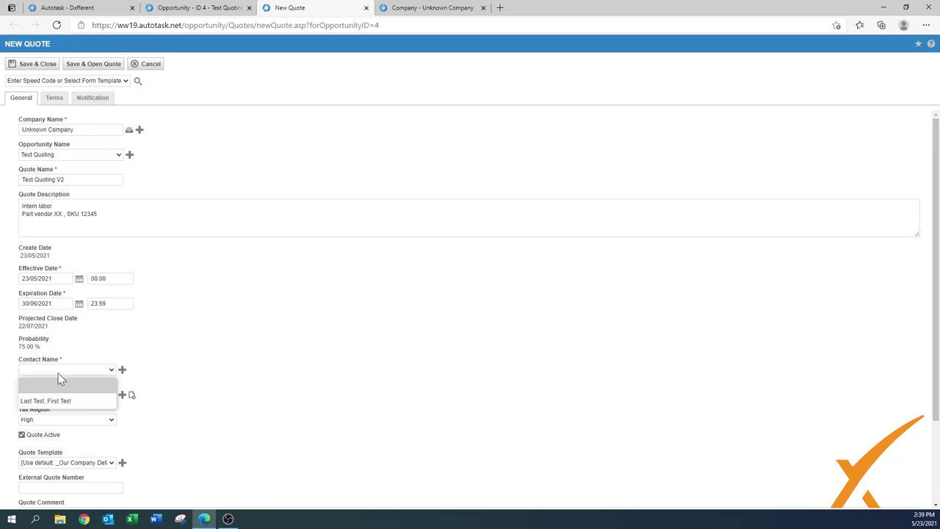
left_click(62, 403)
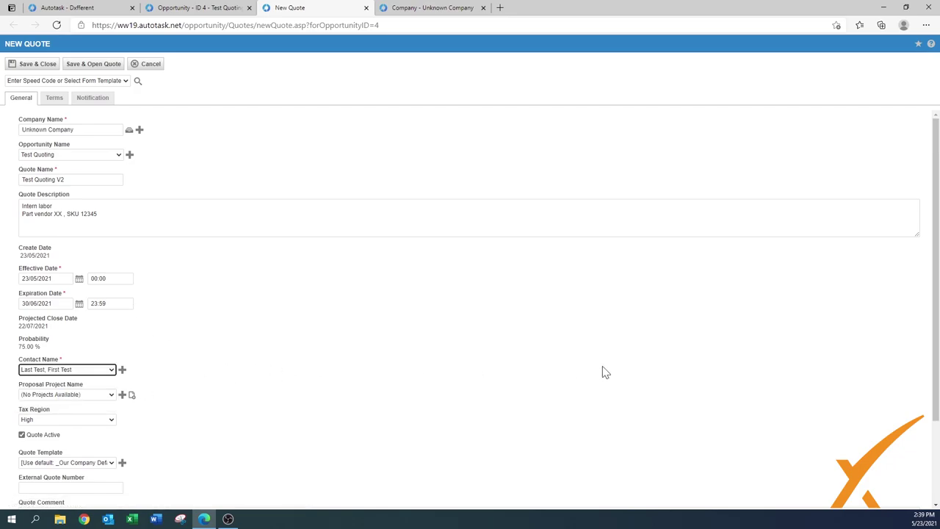
Enter a short note about visibility on the quote as the quote comment.
left_click_drag(935, 356, 936, 441)
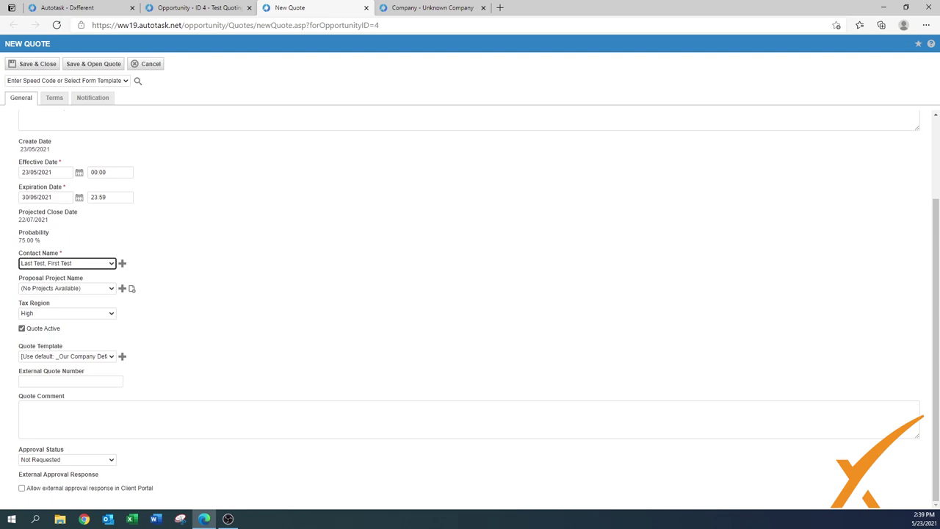
left_click(22, 408)
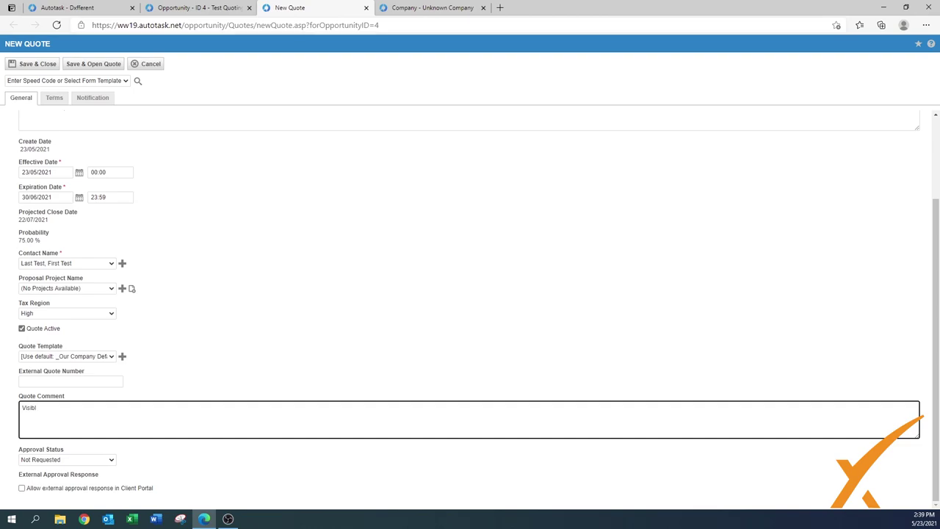
key("BackSpace")
key("BackSpace")
type("quot")
Set the quote's payment terms to Due upon receipt.
left_click(53, 98)
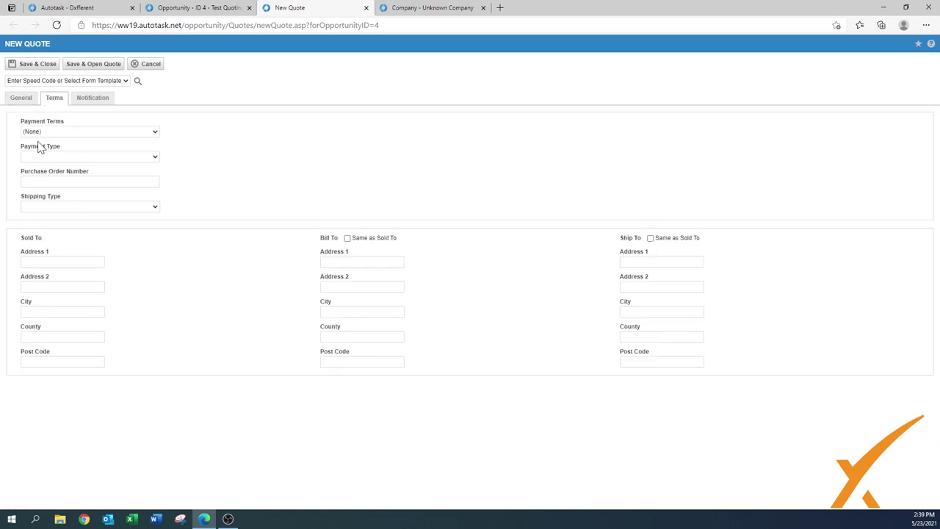
left_click(47, 133)
left_click(63, 169)
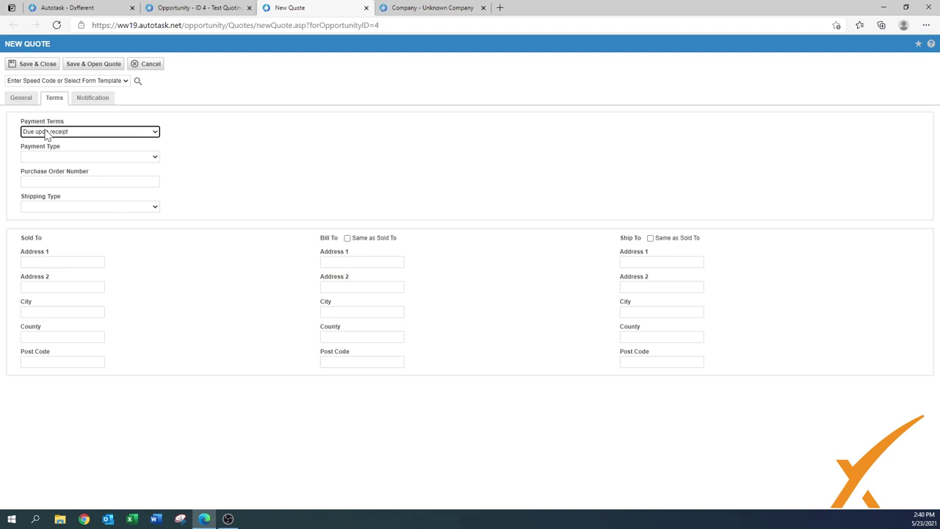
Save the quote without notification recipients and open it as the opportunity's primary quote.
left_click(91, 100)
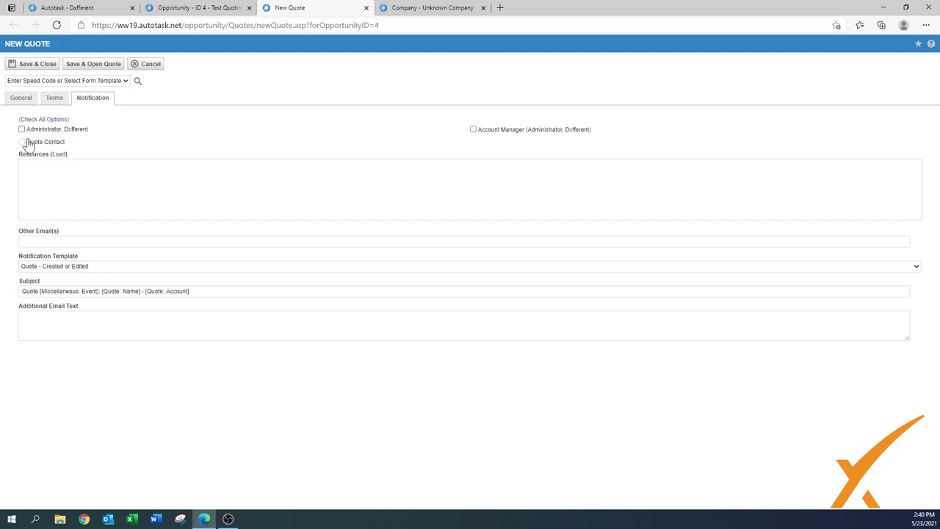
left_click(118, 241)
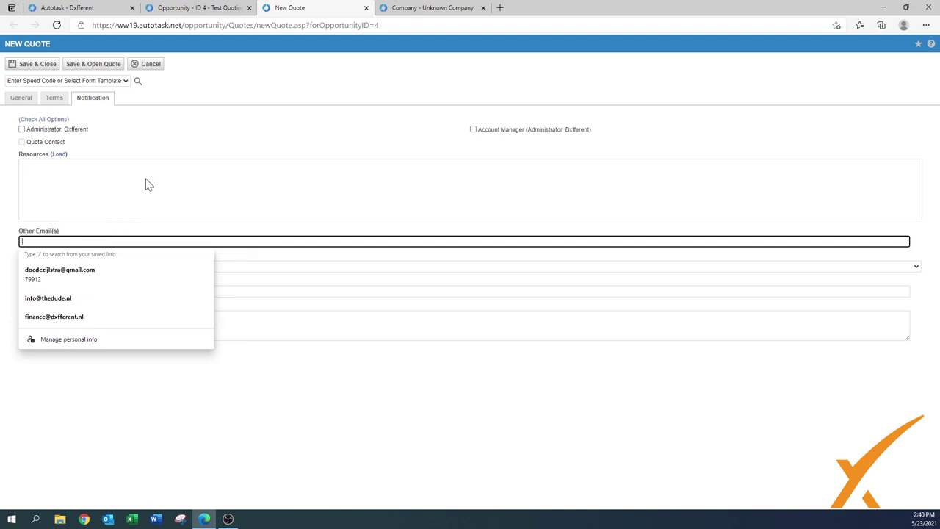
left_click(113, 190)
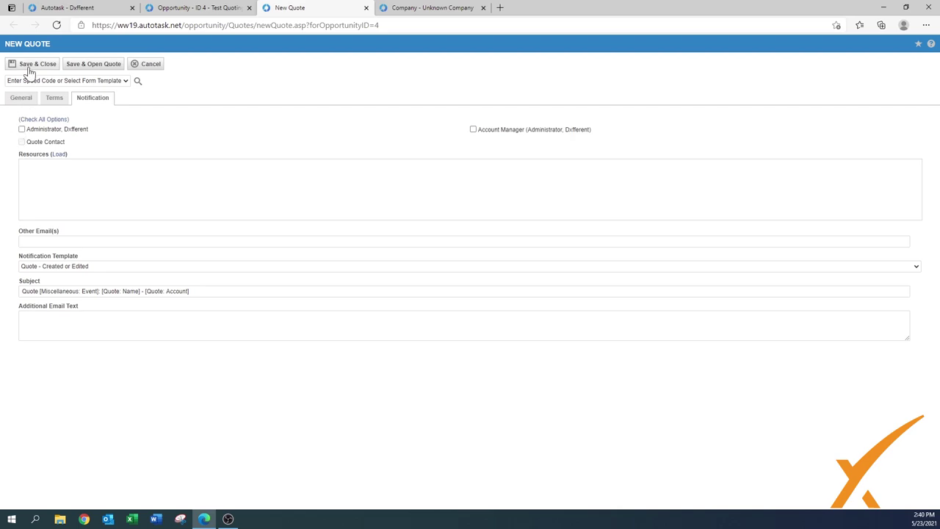
left_click(85, 70)
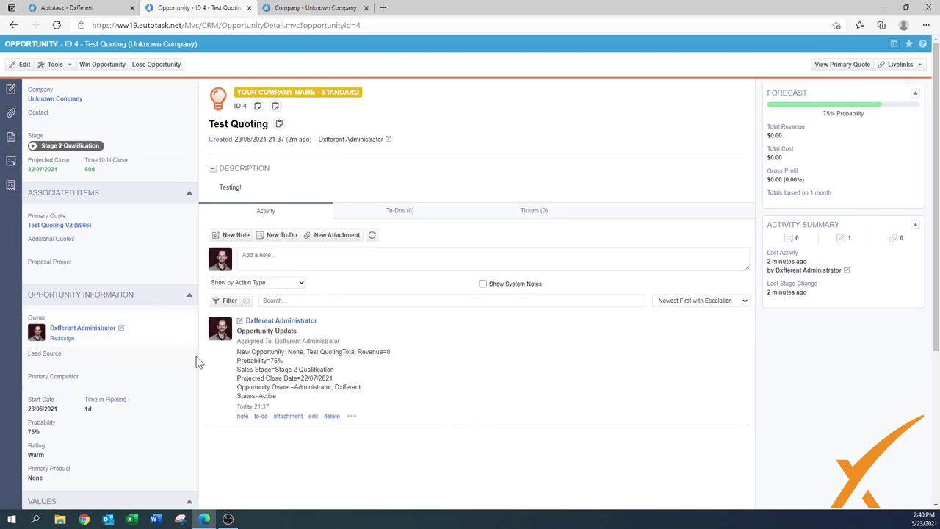
left_click(829, 66)
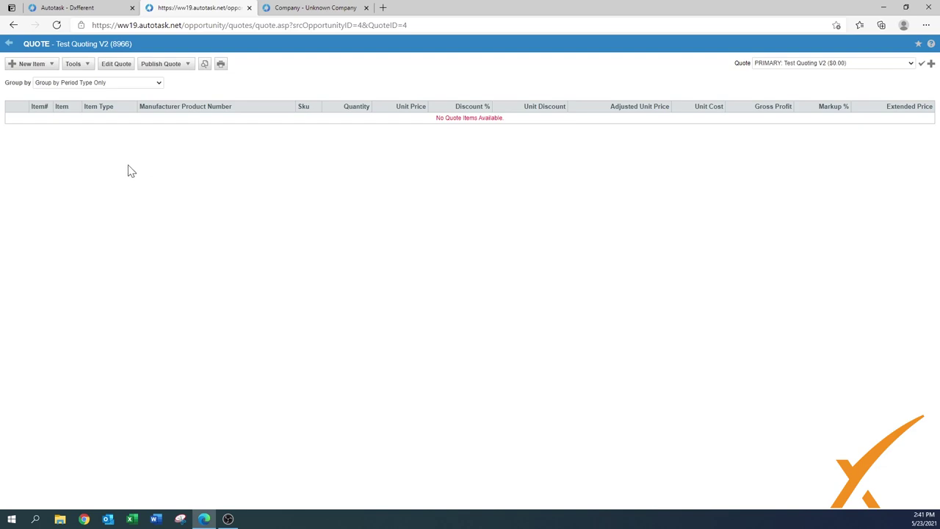
Start a new labour item on the quote and pick the Engineer role as its item name.
left_click(51, 66)
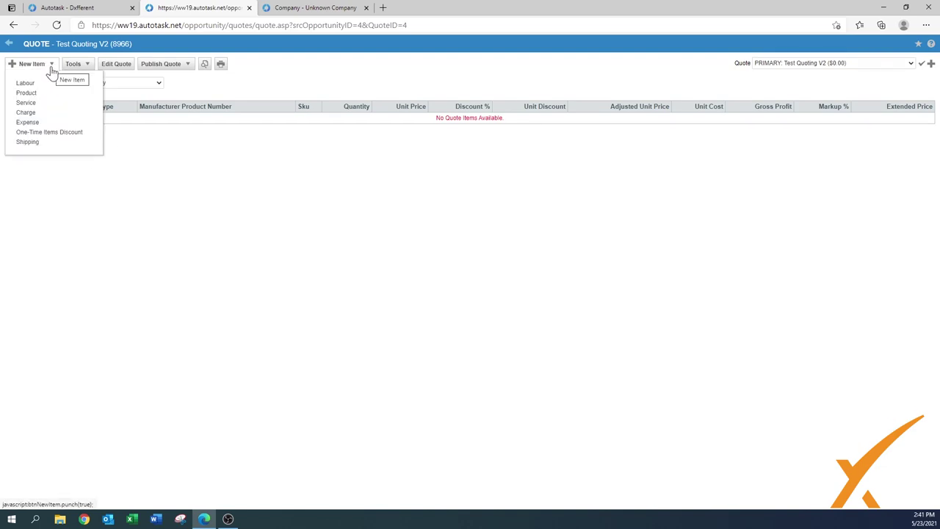
left_click(30, 85)
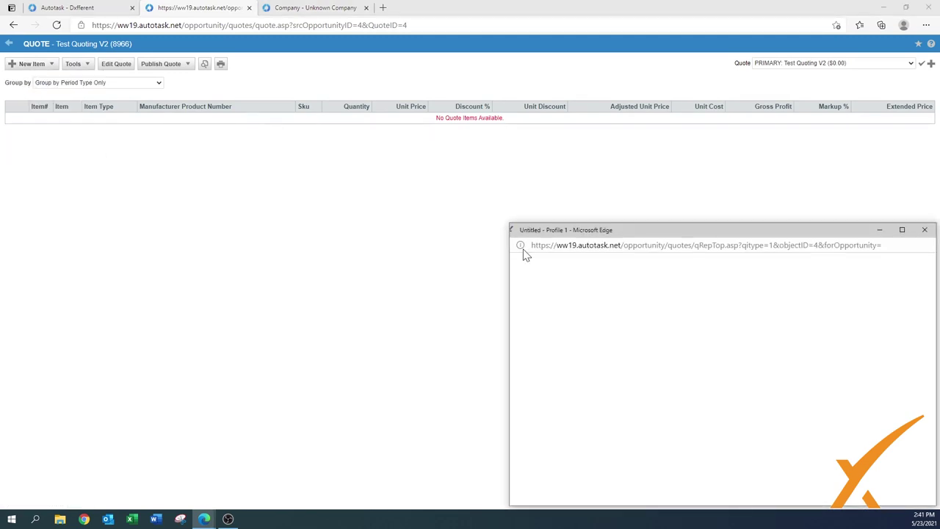
left_click_drag(642, 235, 566, 195)
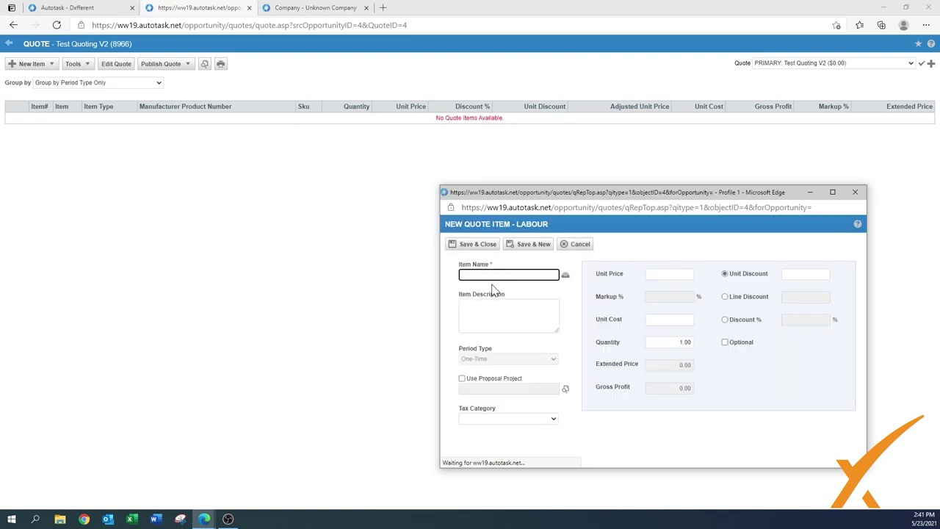
left_click(565, 279)
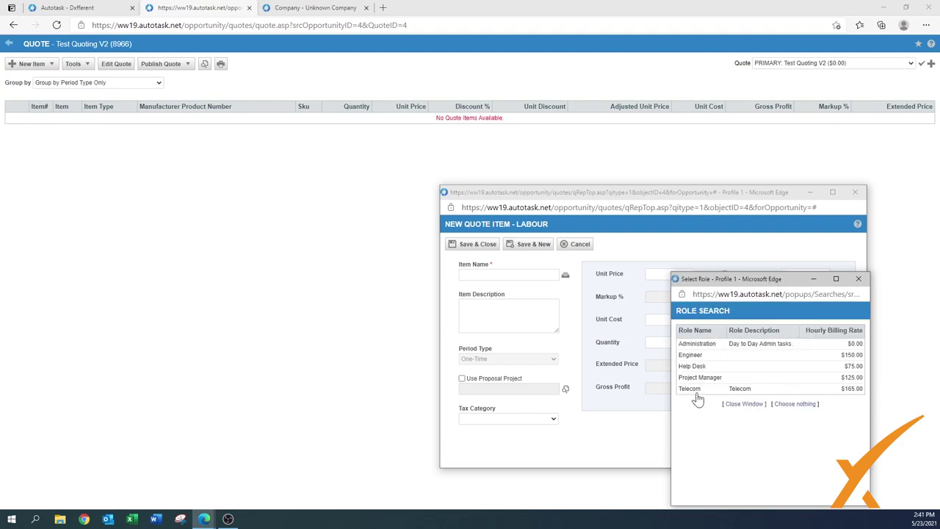
left_click(691, 355)
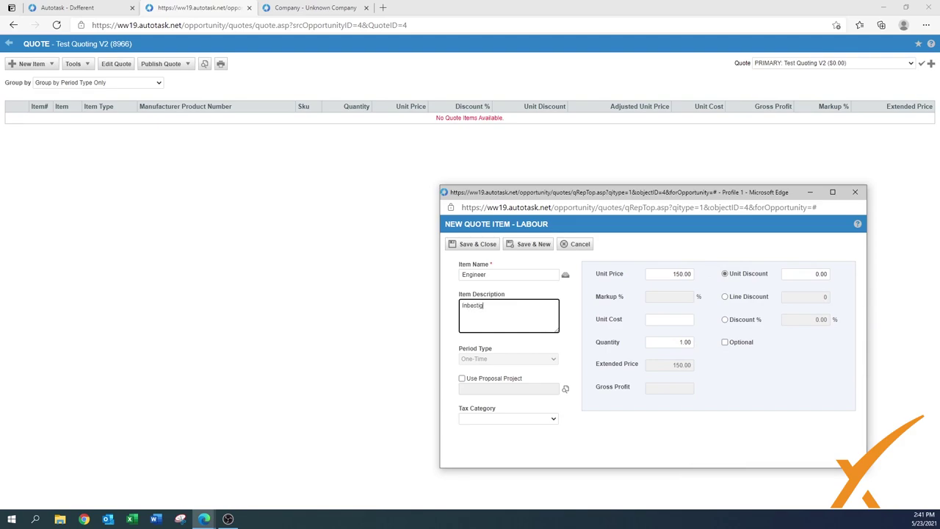
Describe the labour item as "Investigation" and set its tax category to High.
type("stigation")
left_click(506, 418)
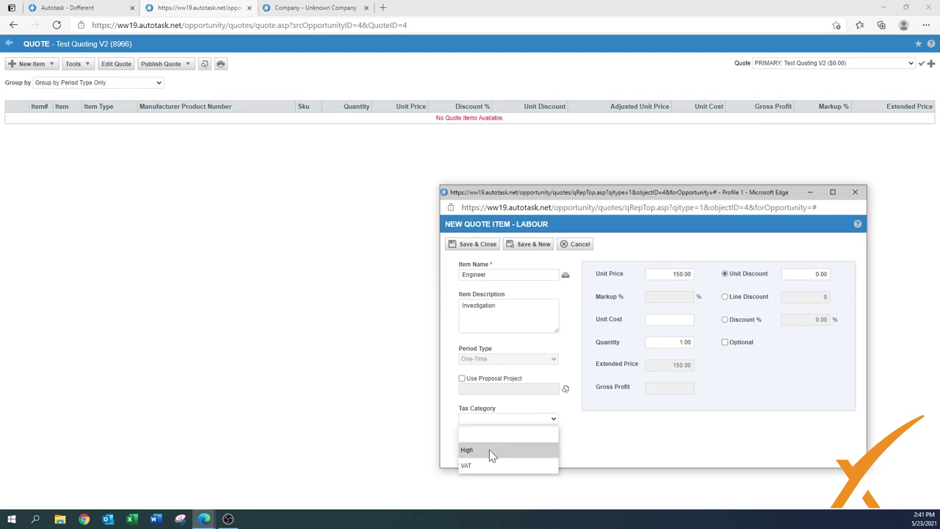
left_click(489, 449)
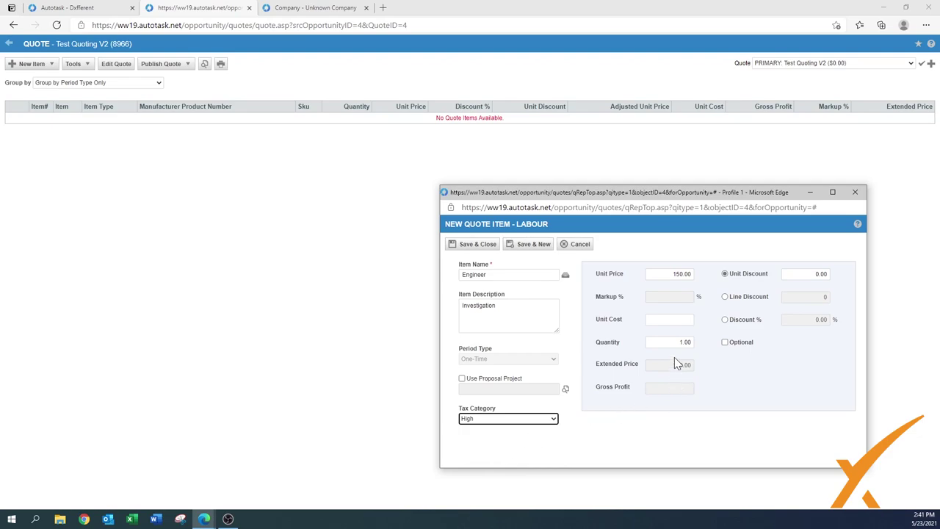
Set the Engineer labour item's unit cost to 50 and save the item to the quote.
left_click(665, 320)
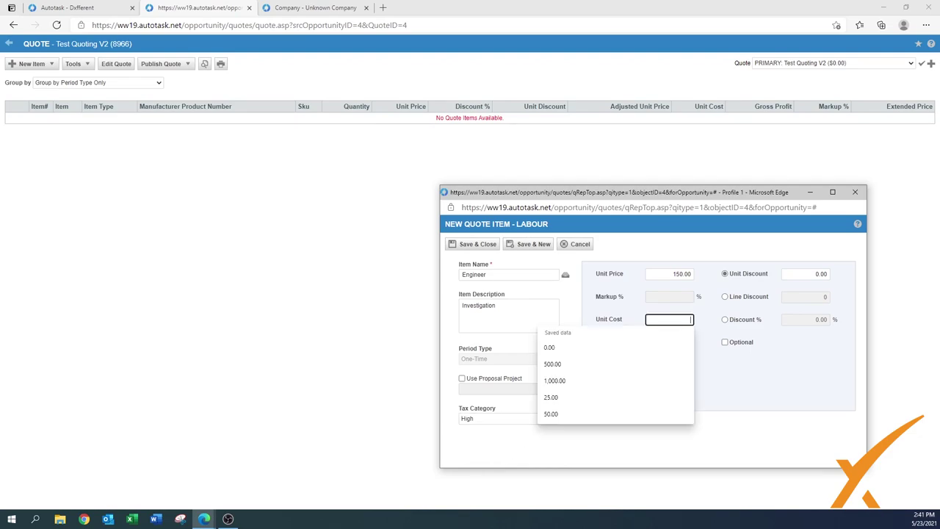
type("50")
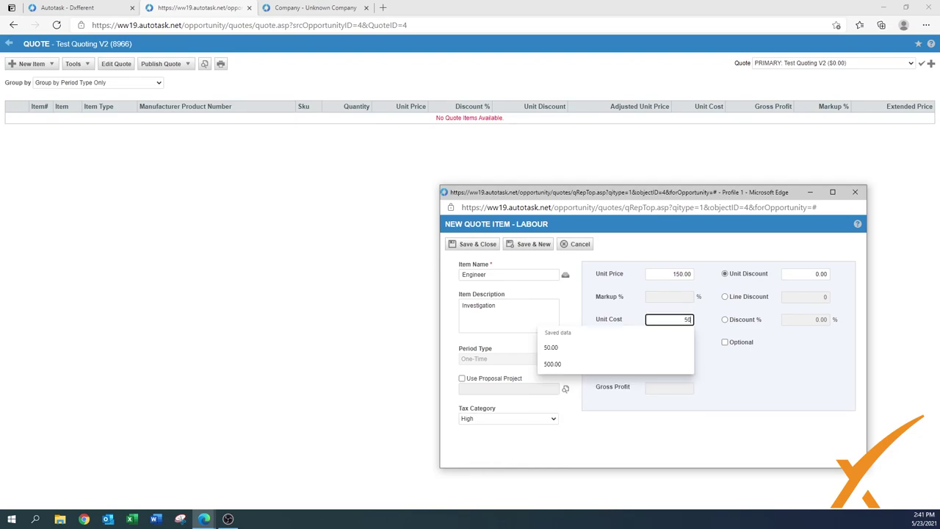
left_click(782, 382)
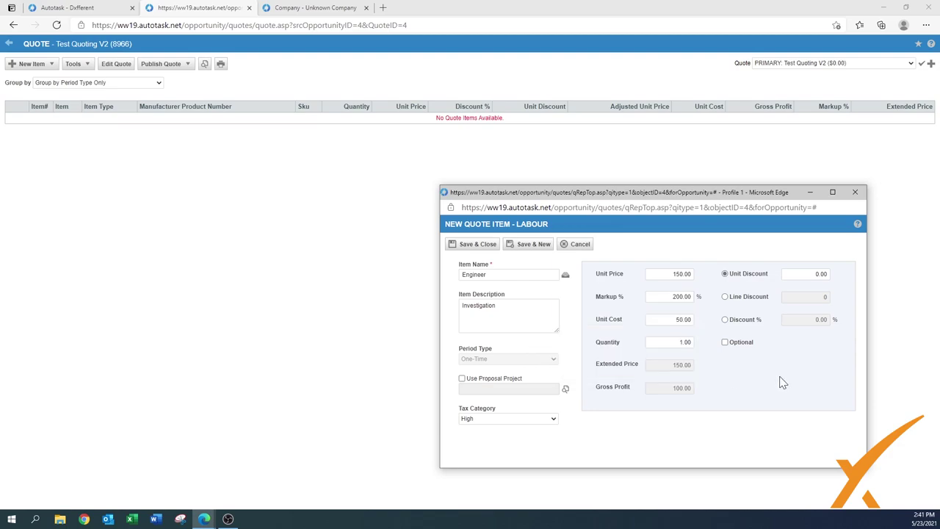
left_click(477, 250)
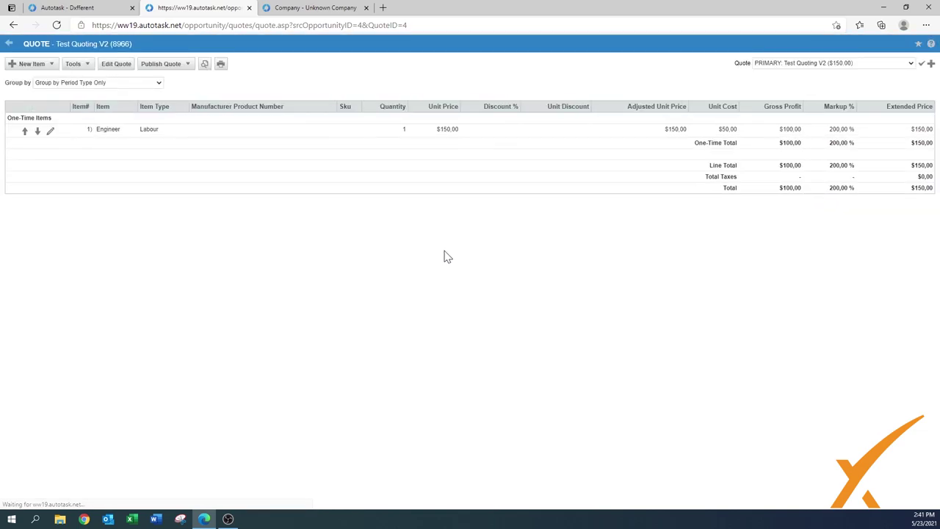
Add the one-time Printer product from the Printer category to the quote.
left_click(37, 66)
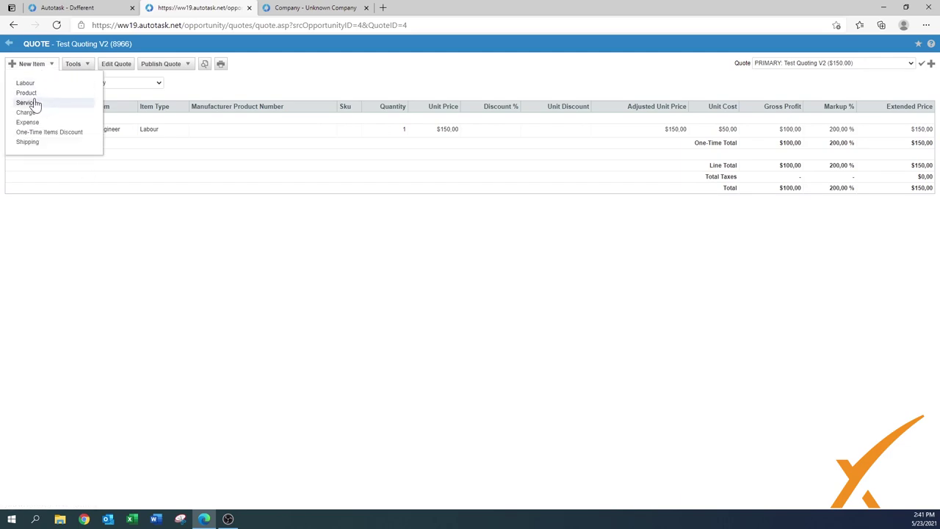
left_click(27, 93)
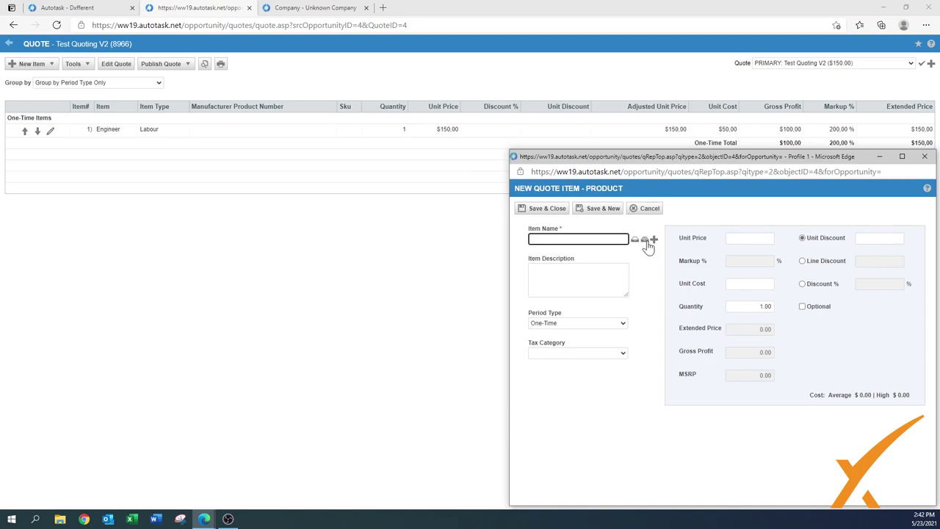
left_click(646, 241)
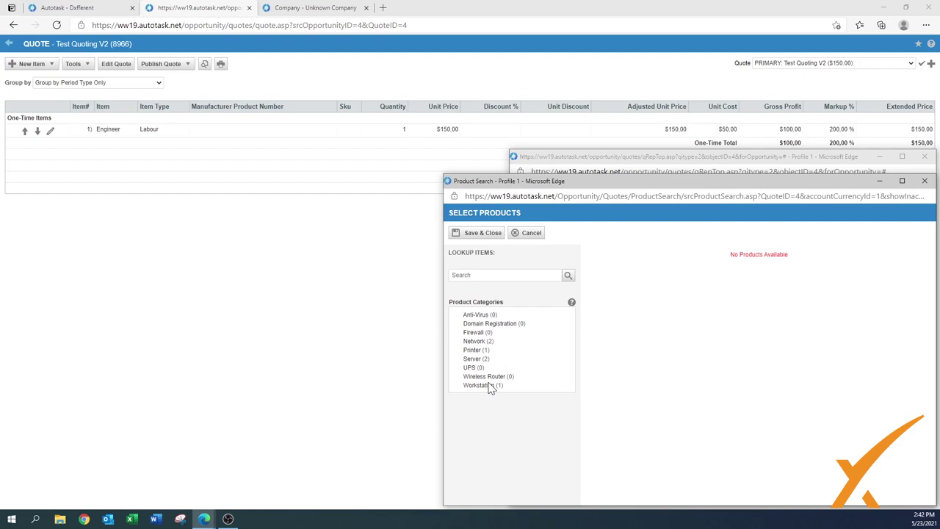
left_click(471, 351)
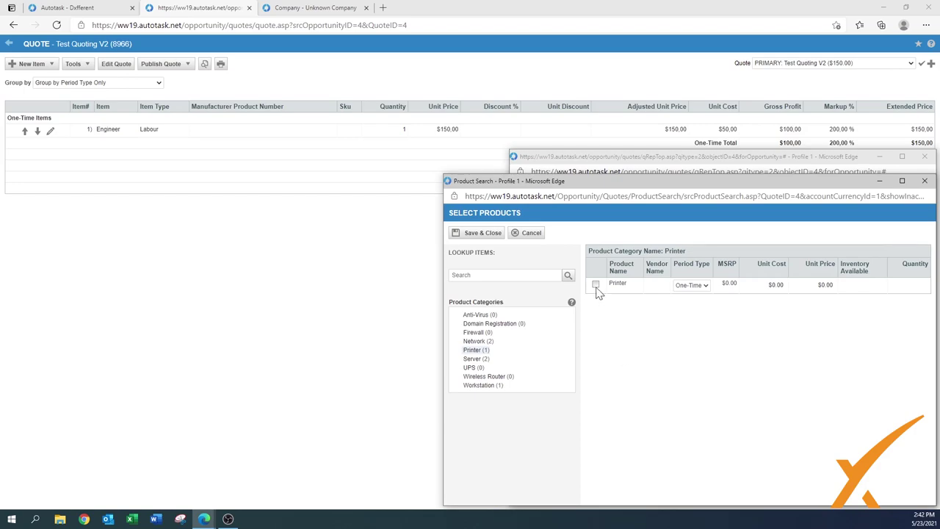
left_click(596, 285)
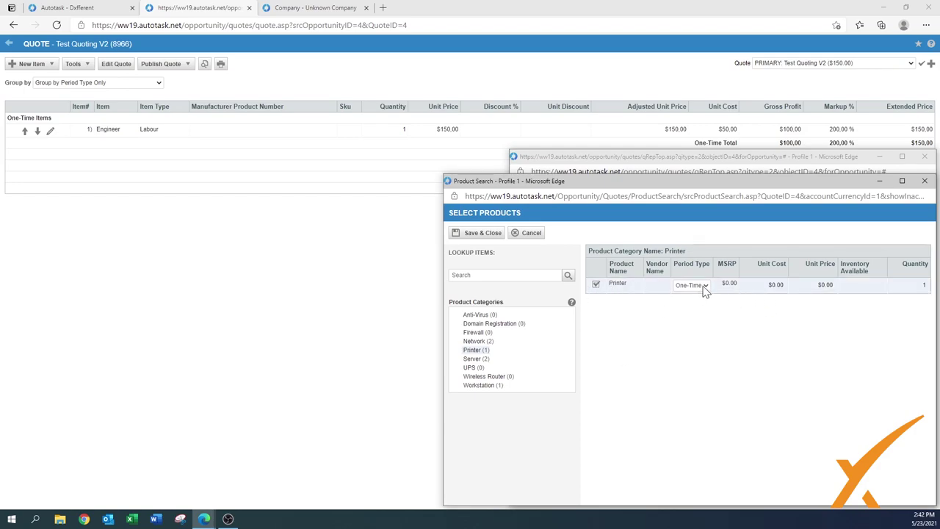
left_click(484, 239)
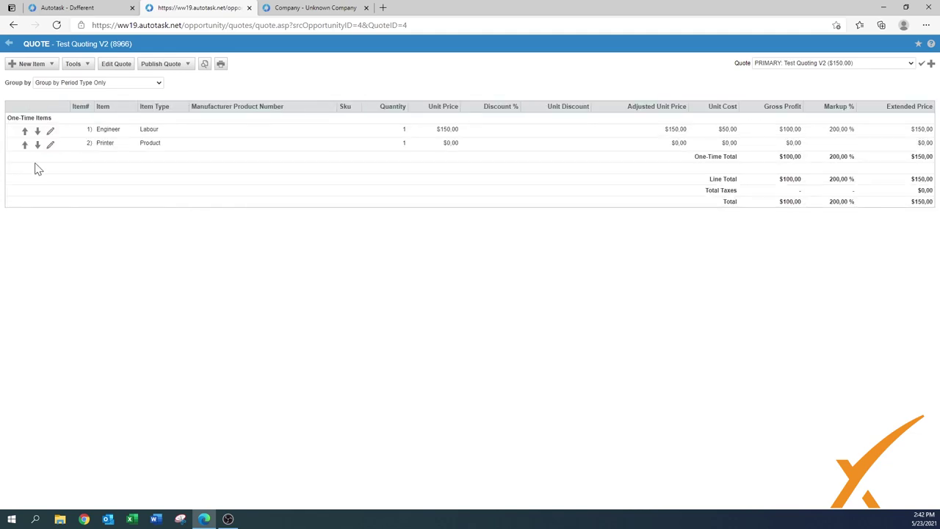
Edit the Printer quote item, describing it as "HP 12345" with a unit cost of 100.
left_click(49, 146)
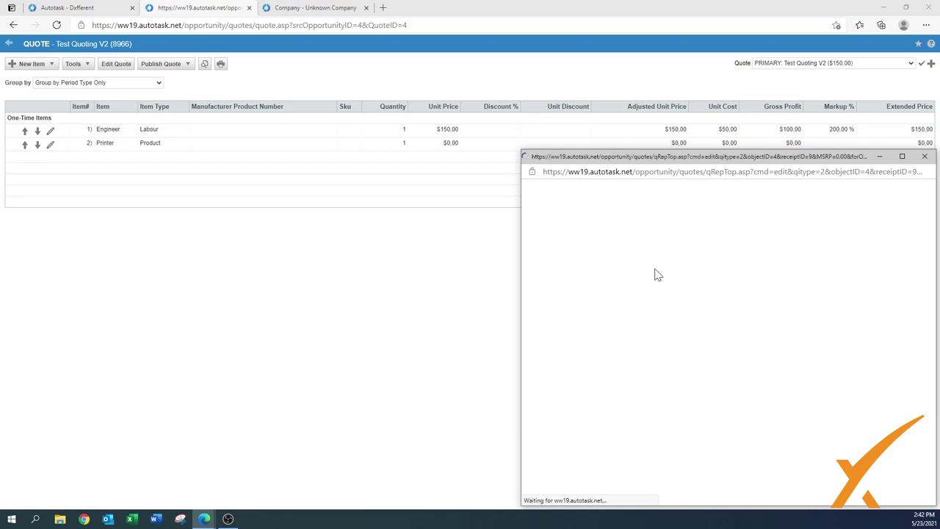
left_click_drag(657, 160, 619, 140)
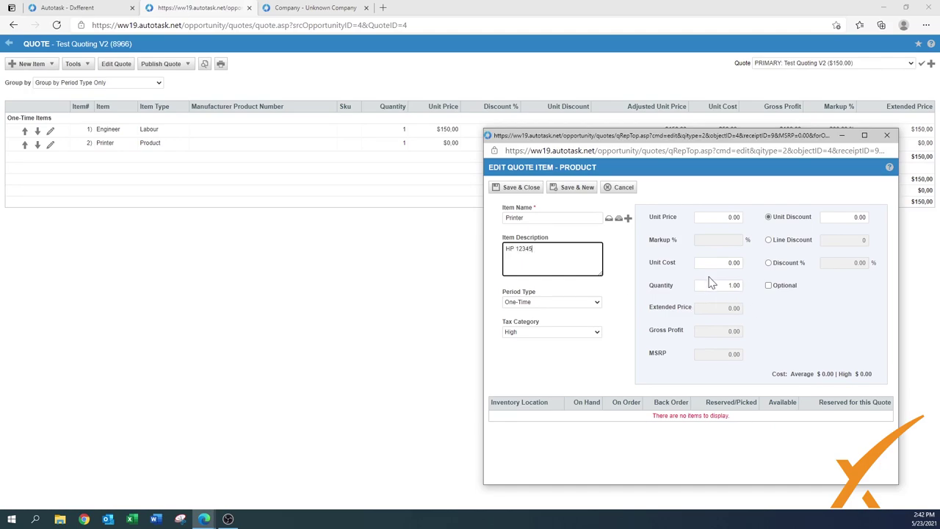
left_click(727, 262)
type("100")
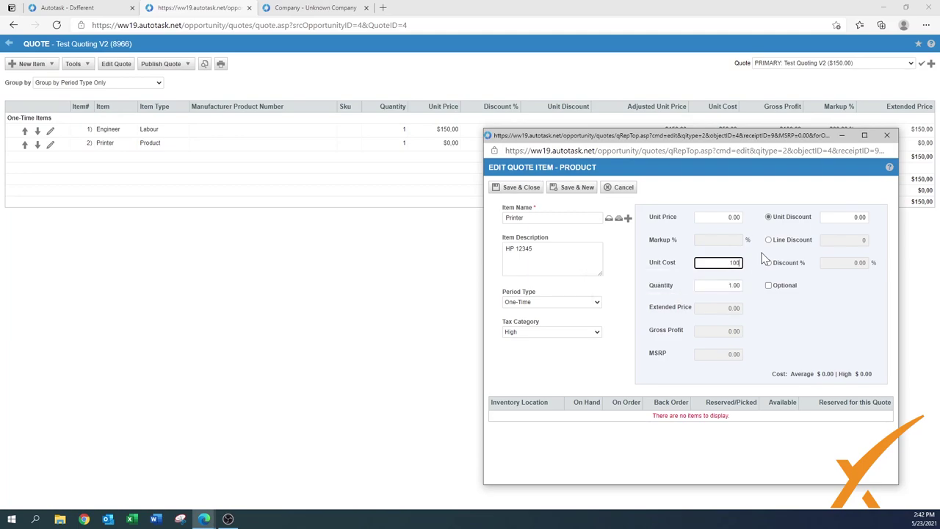
Set the Printer item's markup to 50%.
left_click(720, 239)
left_click_drag(720, 239, 756, 248)
type("50")
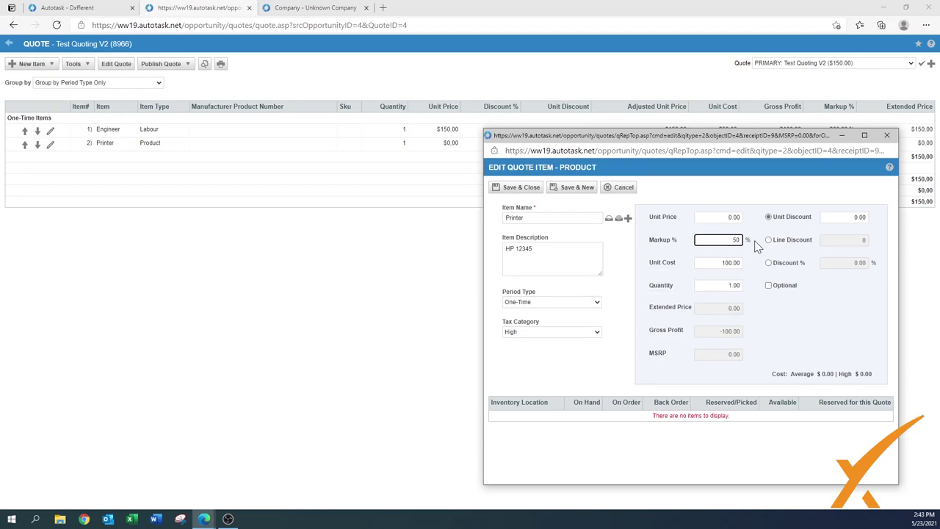
key("Tab")
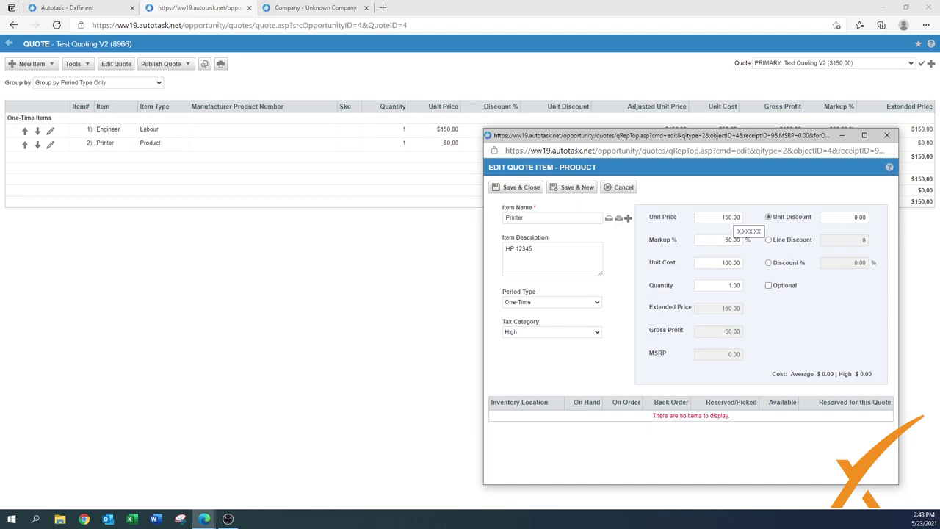
Set the Printer item's unit price to 199 and its unit discount to 5.
key("shift+Tab")
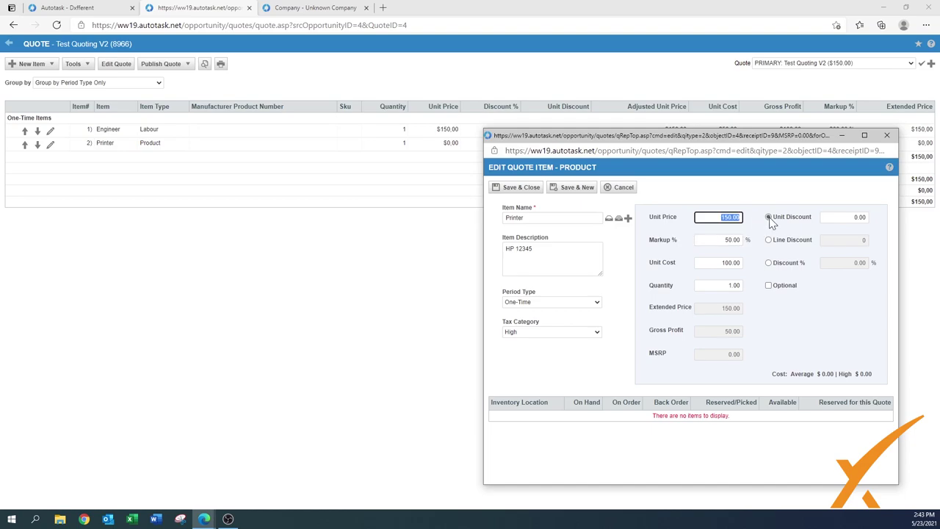
type("199")
left_click(786, 313)
left_click(855, 217)
type("5")
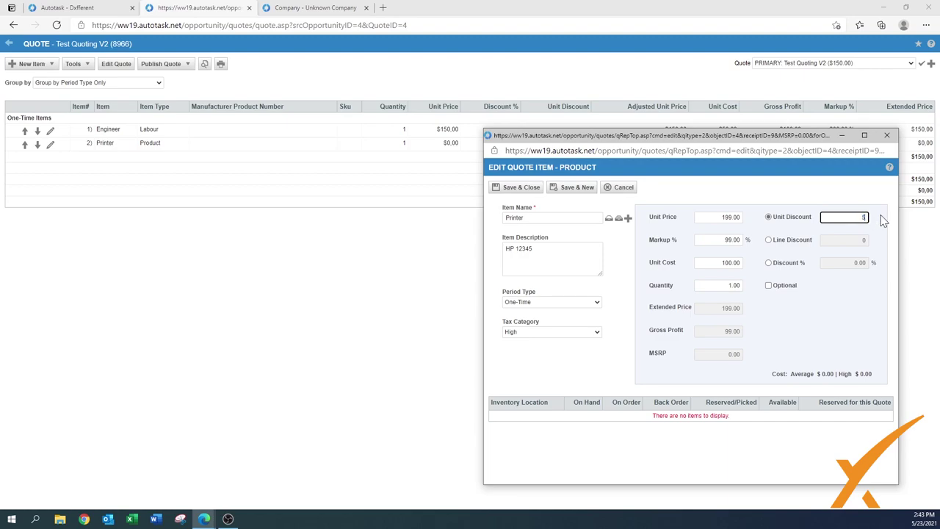
left_click(838, 304)
Switch the Printer item's discount to a line discount and set its quantity to 5.
left_click(768, 240)
key("Tab")
type("5")
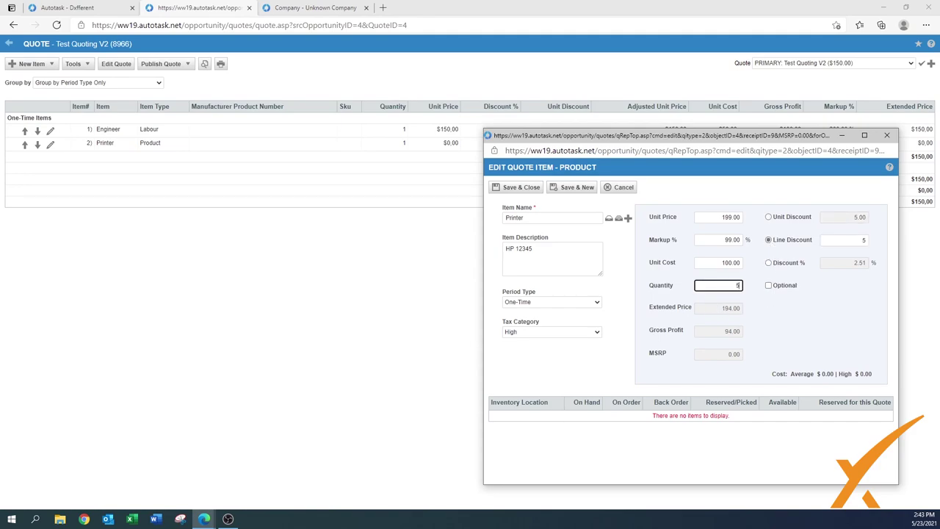
left_click(797, 312)
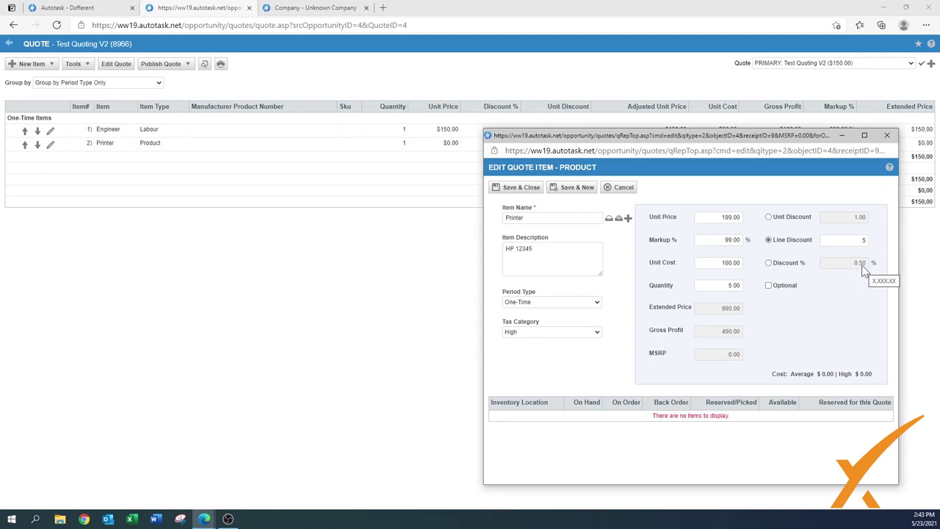
Switch the Printer item to a 5% discount, mark it as optional, and save it.
left_click(768, 262)
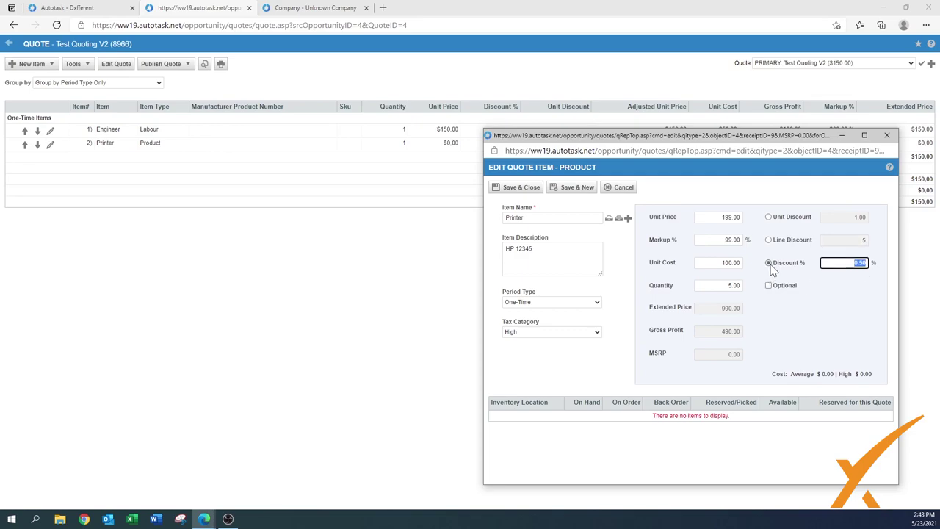
type("5")
left_click(844, 293)
left_click(525, 193)
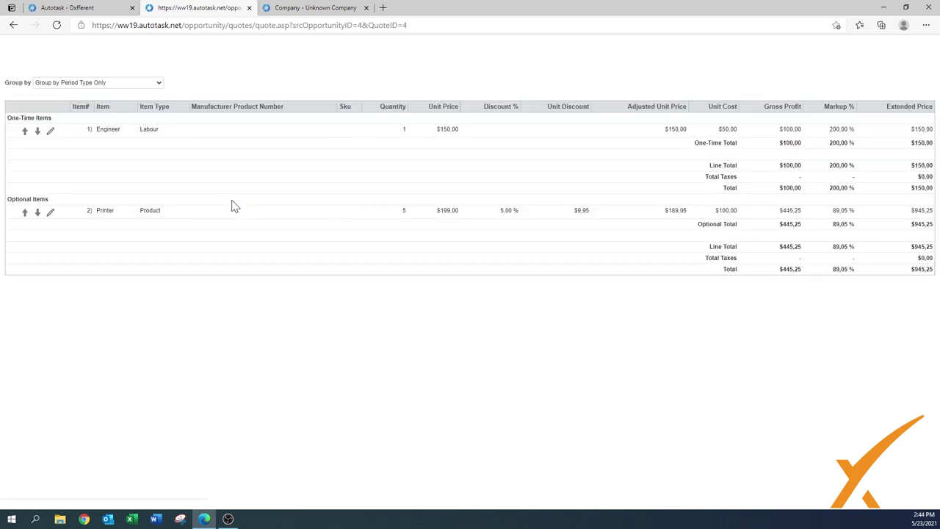
Start a new product quote item for Equipment, described as "Server Dell xxxx" with tax category High.
left_click(41, 67)
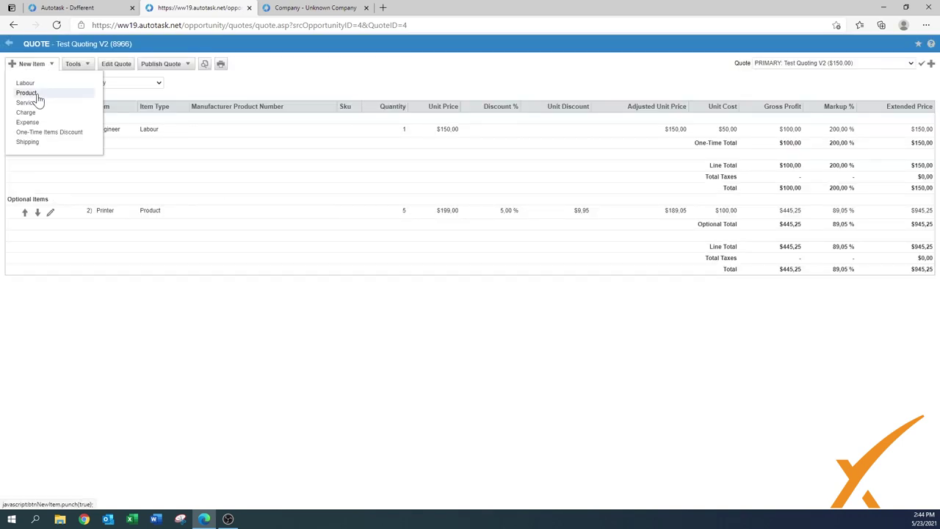
left_click(36, 94)
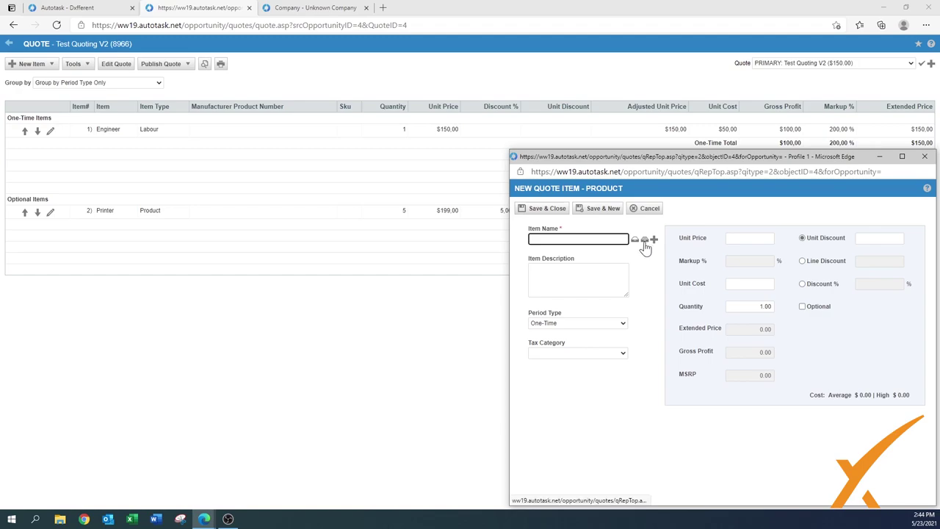
left_click(636, 243)
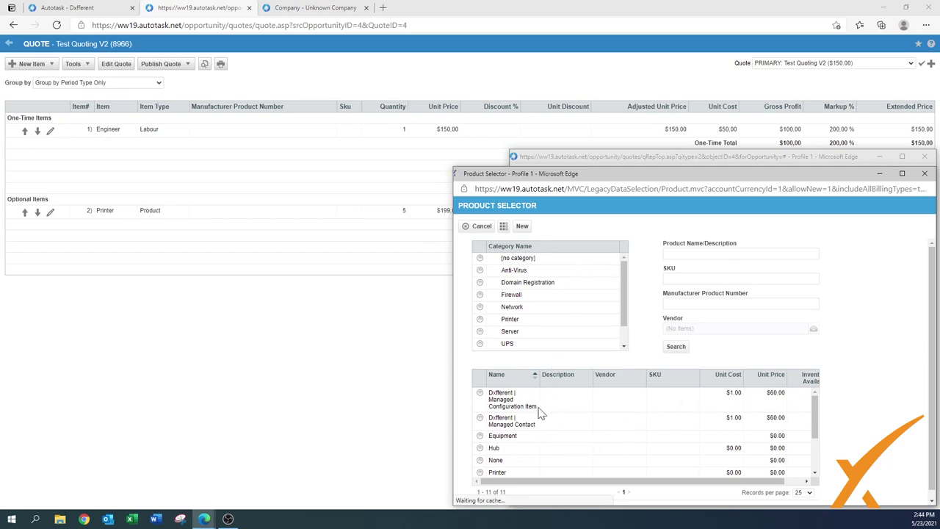
left_click(480, 437)
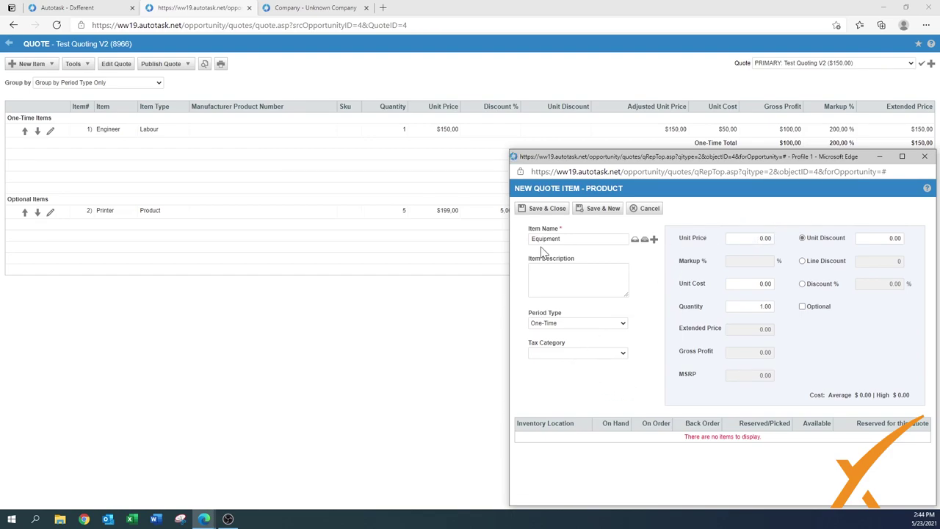
left_click(573, 277)
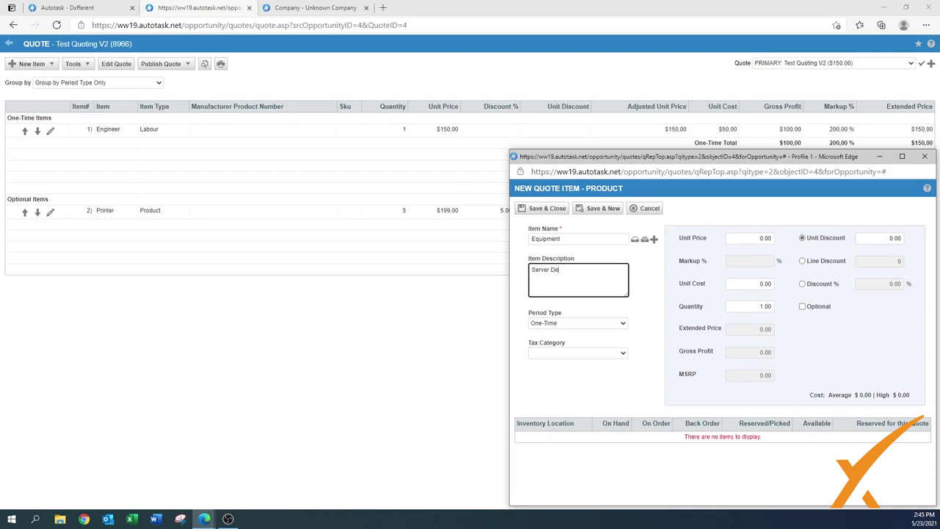
left_click(577, 353)
left_click(578, 383)
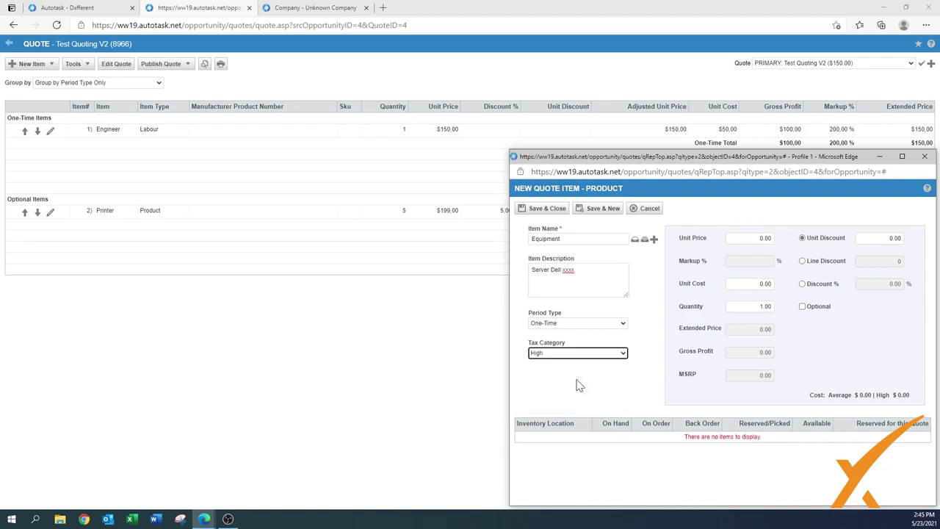
Set the Equipment item's unit price to 7000 and unit cost to 6000, and save it to the quote.
left_click(767, 239)
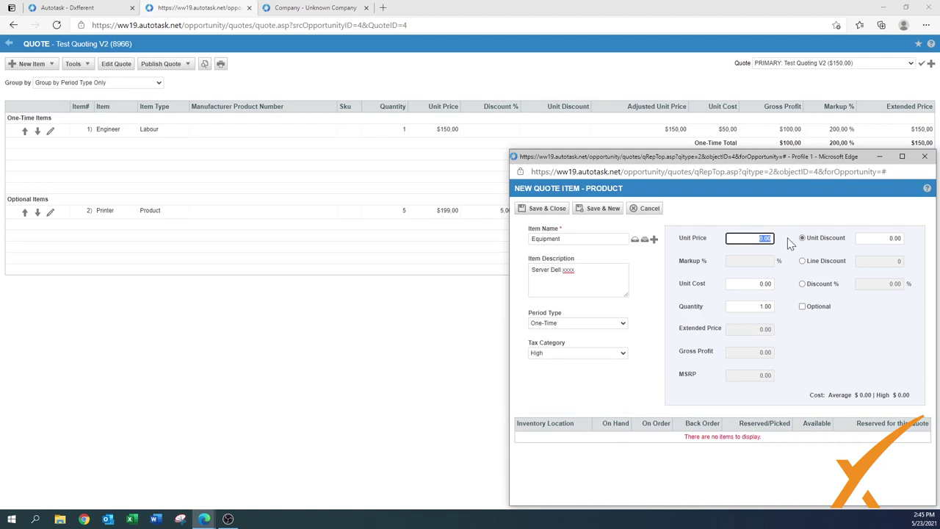
type("1000")
key("BackSpace")
key("BackSpace")
key("BackSpace")
key("BackSpace")
type("7000")
left_click(764, 284)
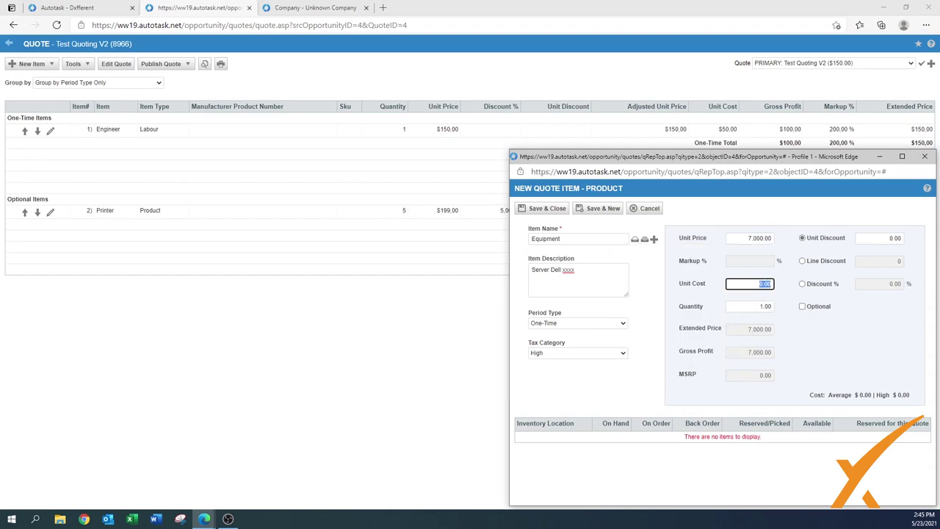
type("6,00")
type("0")
left_click(831, 357)
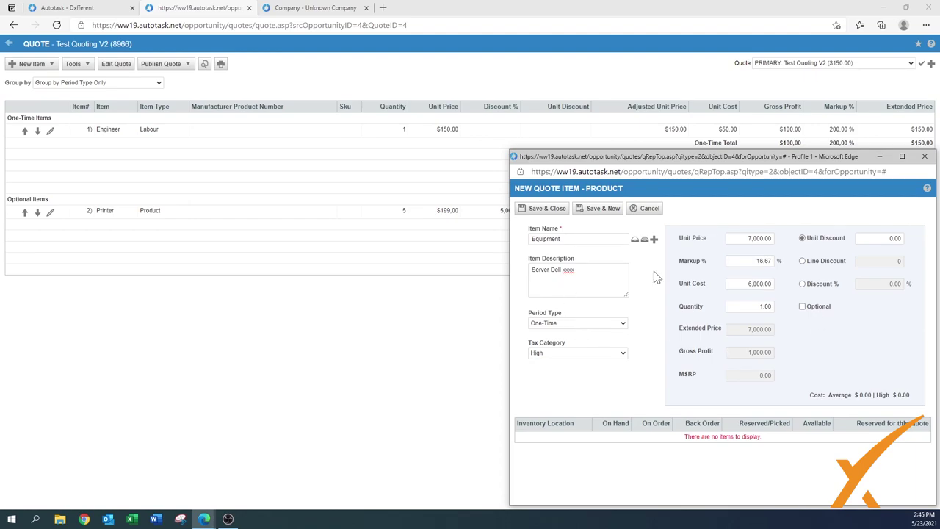
left_click(547, 209)
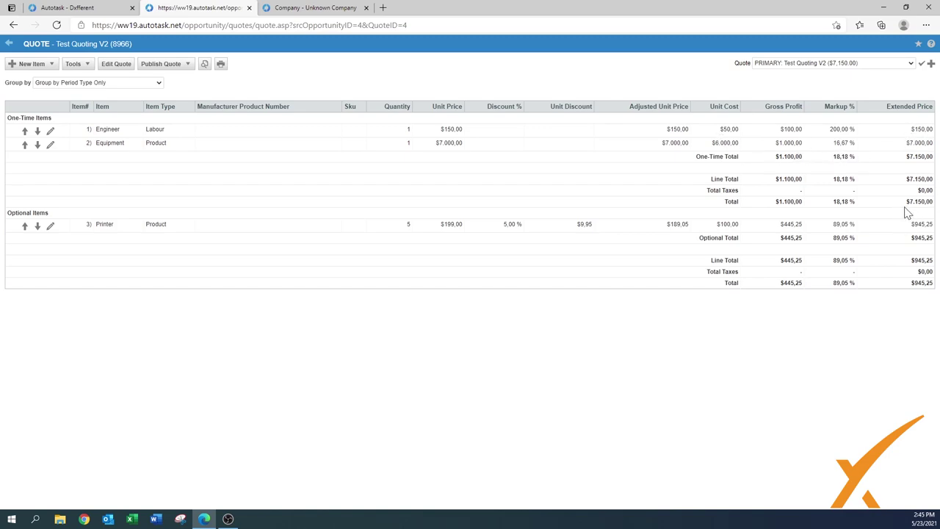
left_click_drag(902, 203, 918, 202)
Start a new service quote item for Website Hosting with the description "WordPress".
left_click(50, 66)
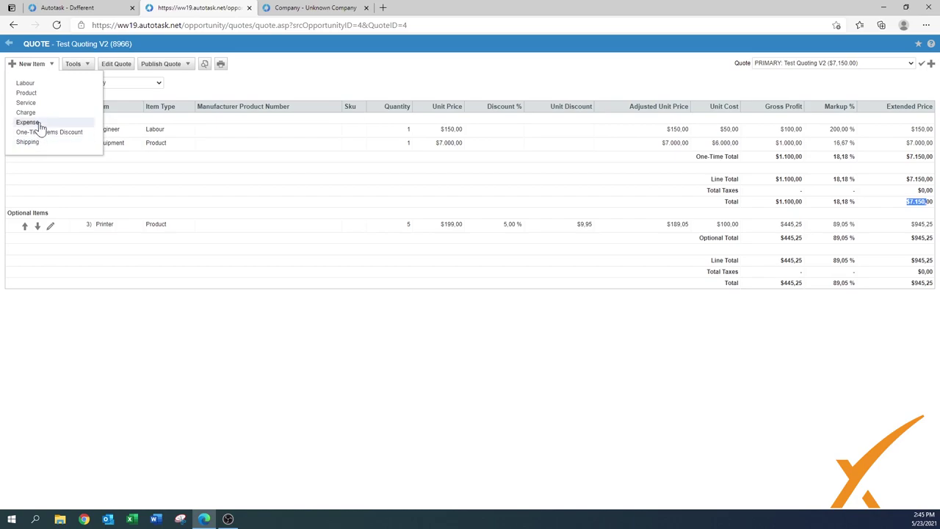
left_click(28, 103)
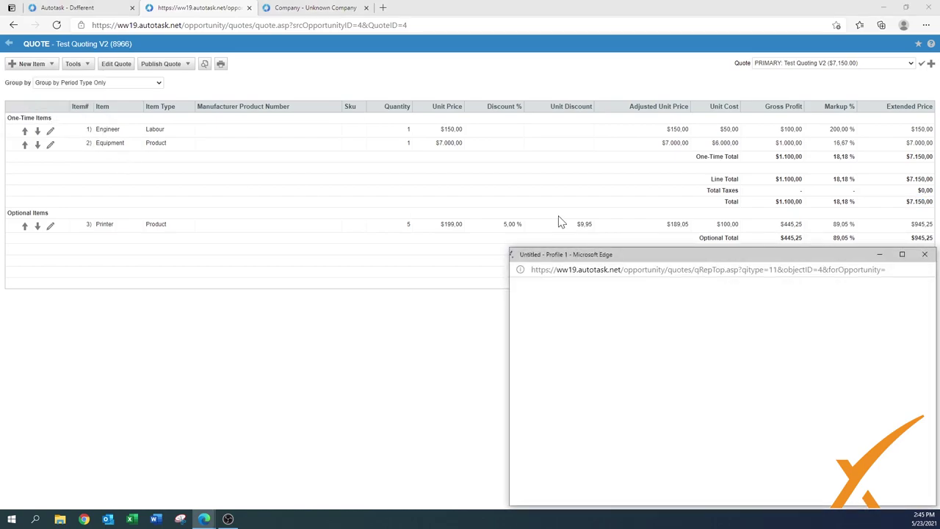
left_click_drag(647, 253, 585, 136)
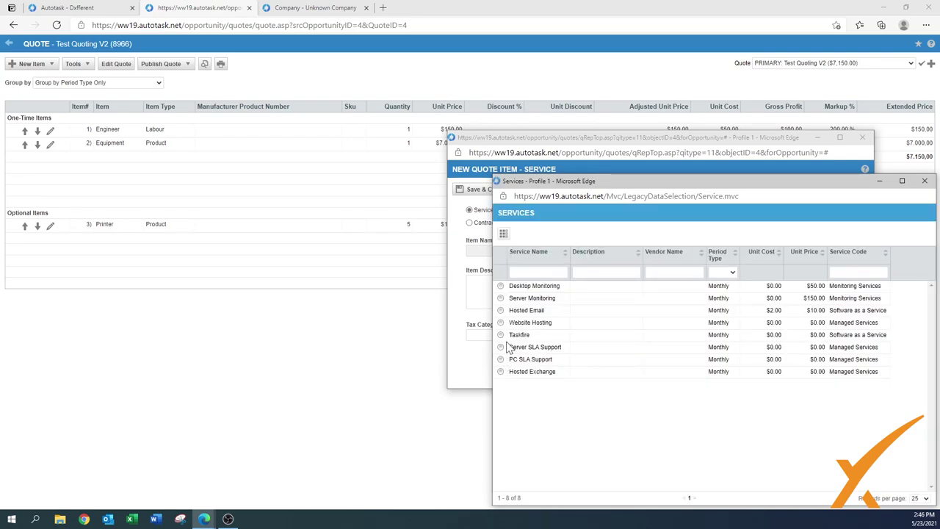
left_click(500, 324)
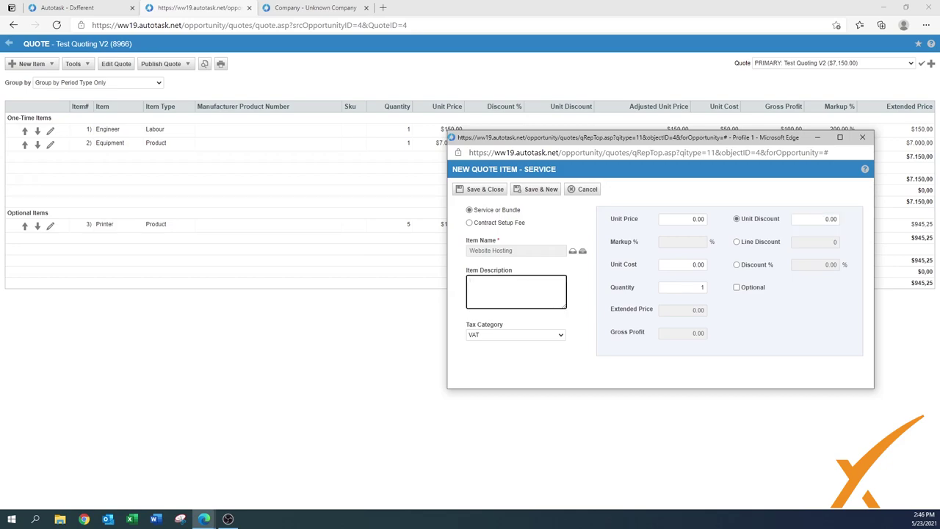
type("WordPress")
Set the Website Hosting item's unit cost to 25 and unit price to 50, and save it to the quote.
left_click(694, 264)
type("2")
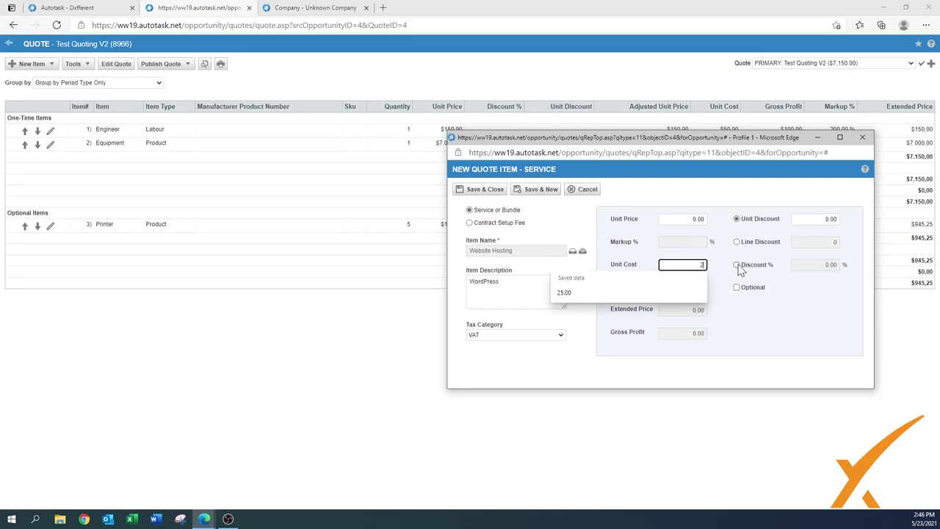
type("5")
key("shift+Tab")
type("50")
left_click(806, 332)
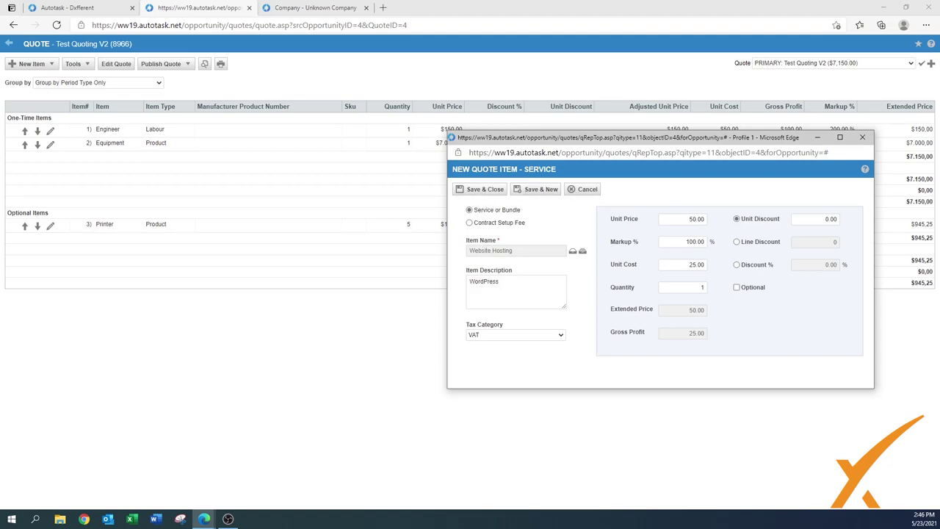
left_click(490, 197)
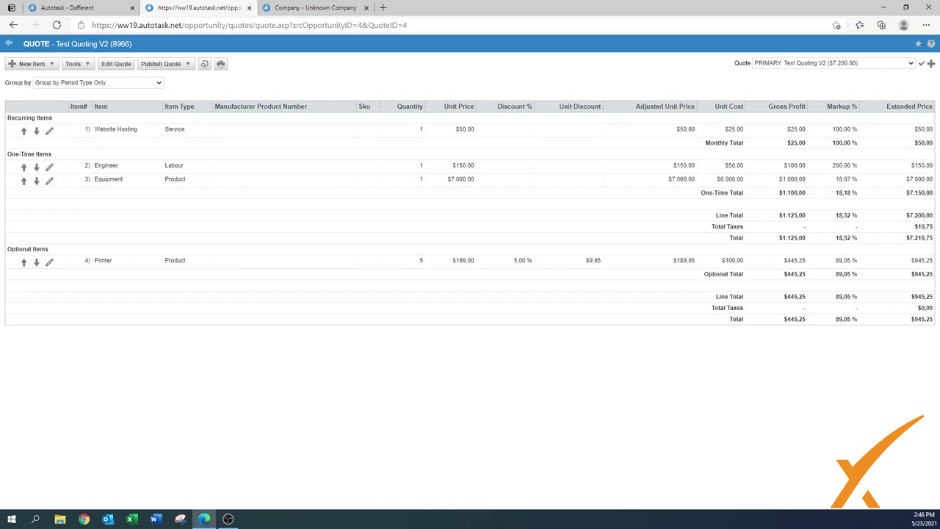
Start a new service quote item as a contract setup fee named "Setup for webhosting".
left_click(46, 65)
left_click(46, 105)
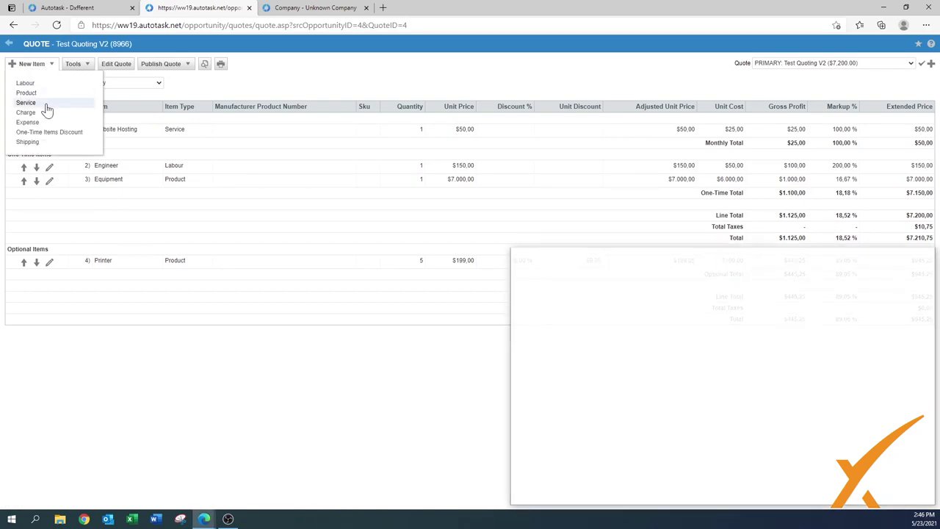
left_click_drag(638, 256, 598, 165)
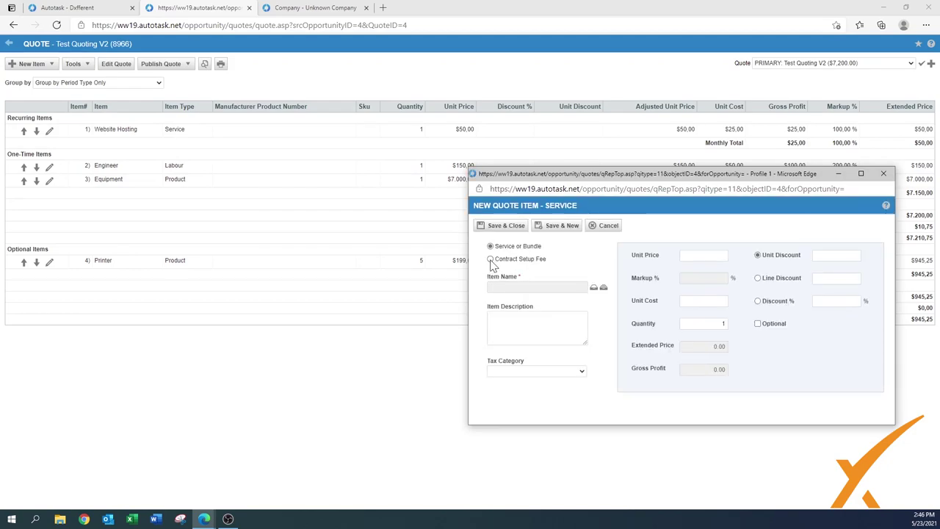
left_click(490, 259)
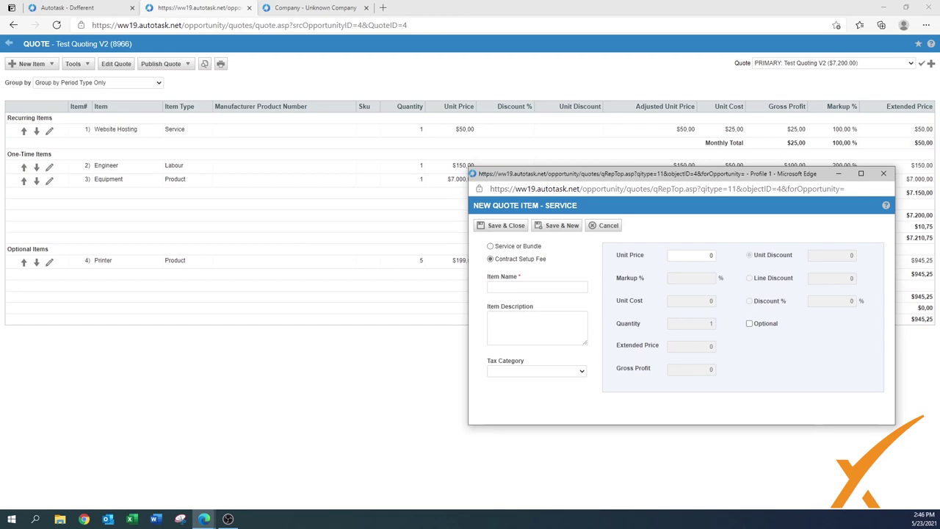
left_click(536, 287)
type("S")
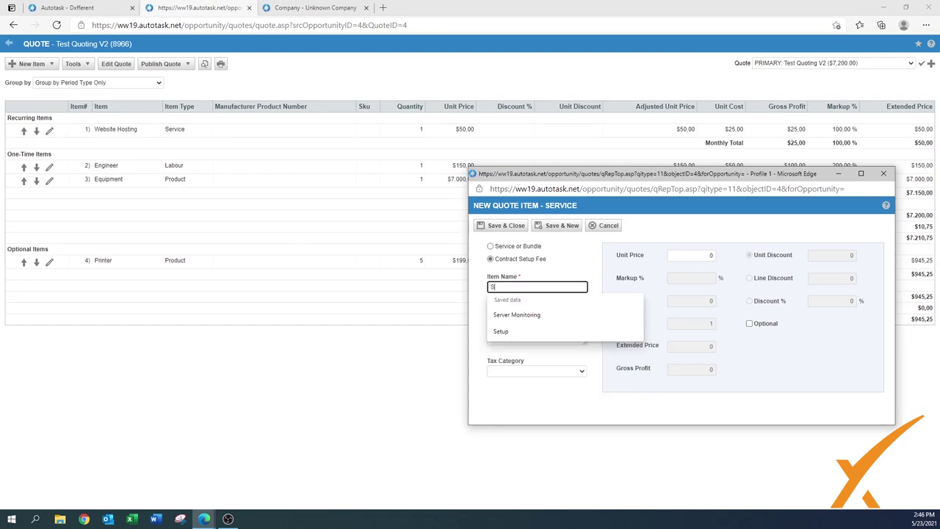
type("etup")
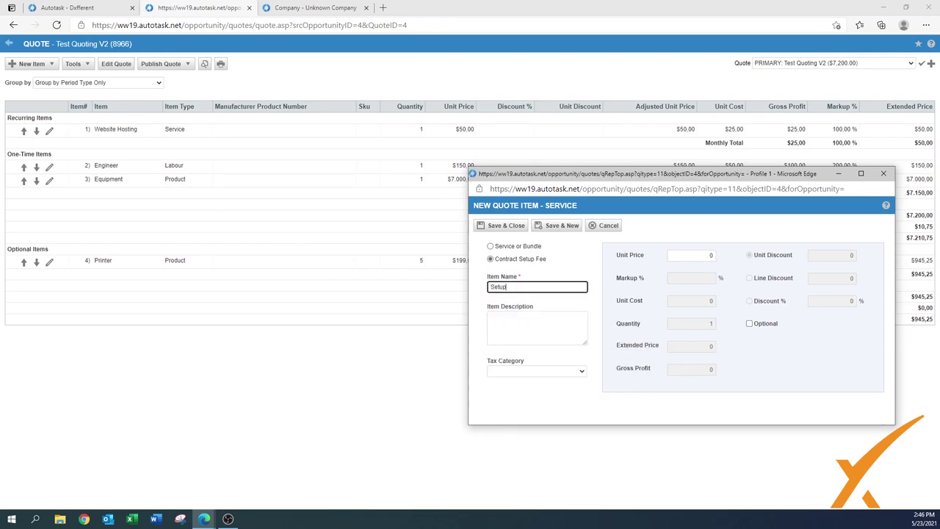
type(" for webhosting")
Set the setup fee's unit price to 500 and tax category to High, and save it to the quote.
left_click(690, 255)
type("5")
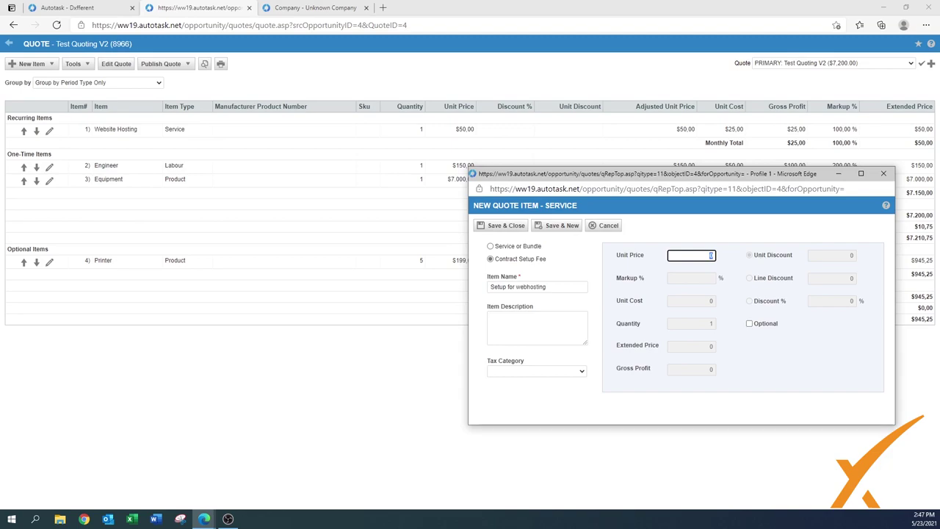
type("00")
left_click(789, 366)
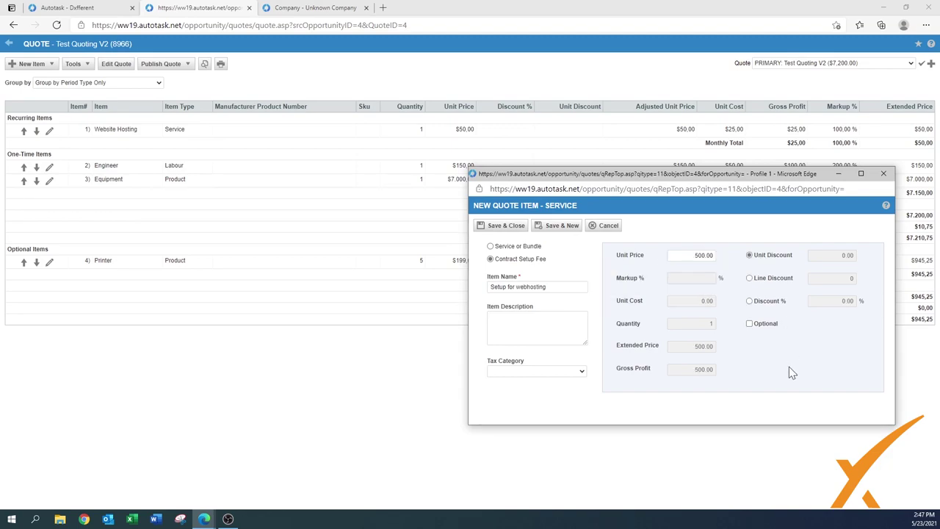
left_click(522, 373)
left_click(525, 403)
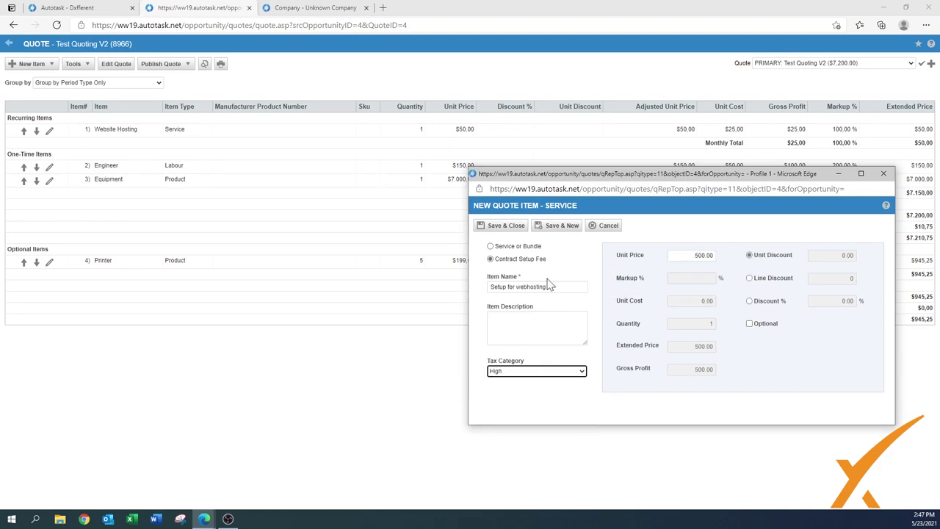
left_click(519, 229)
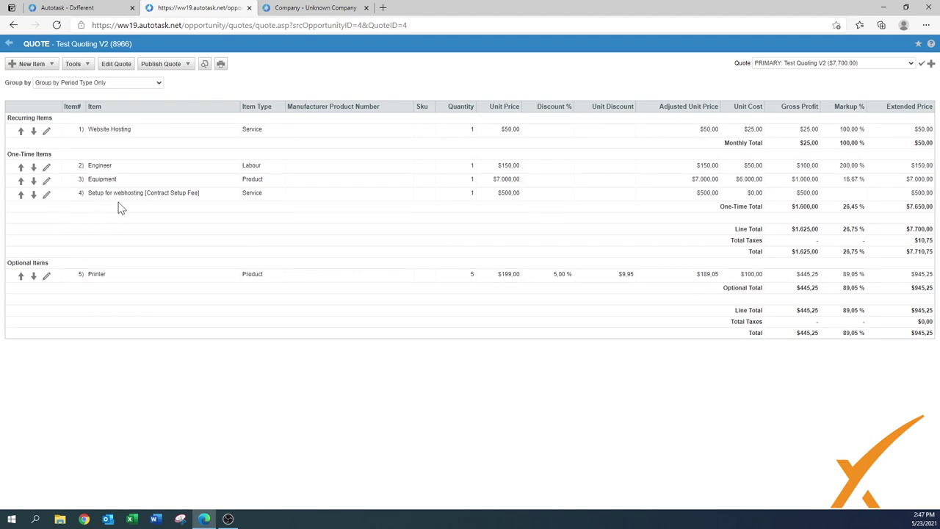
Start a new shipping quote item using the FedEx Next Day shipping type.
left_click(24, 66)
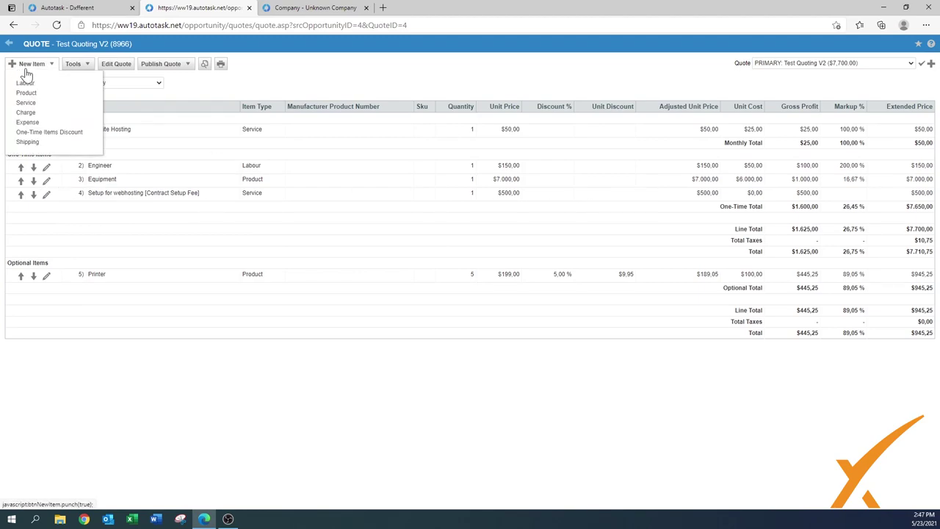
left_click(33, 143)
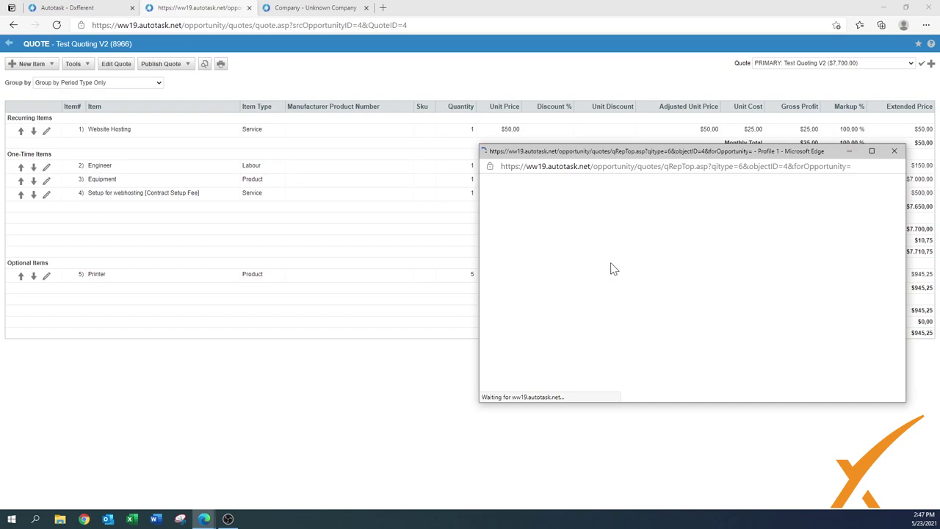
left_click(605, 235)
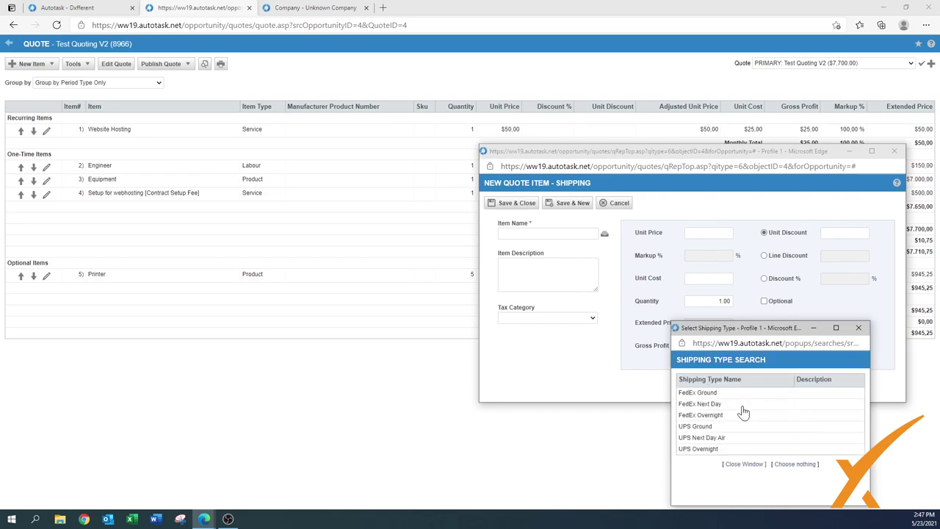
left_click(697, 404)
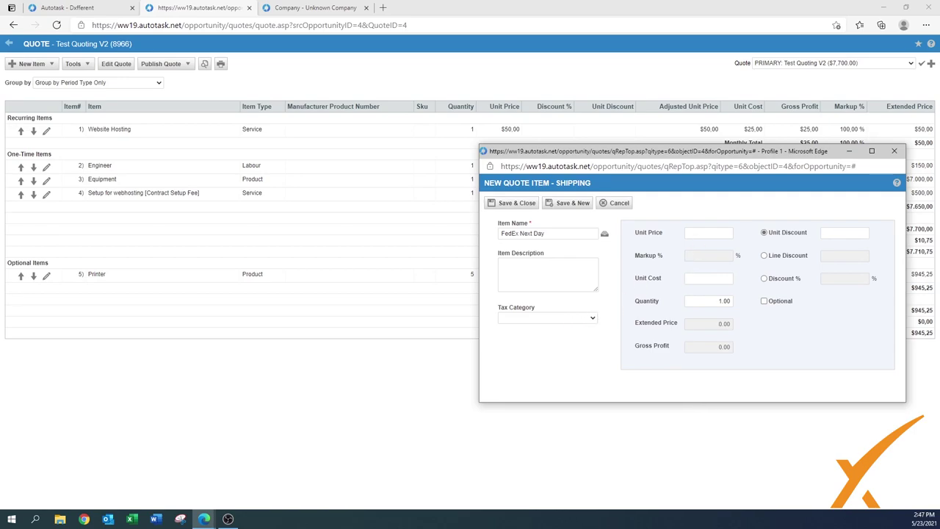
Set the FedEx Next Day item's unit price to 150 and try to save it.
left_click(708, 233)
left_click(656, 261)
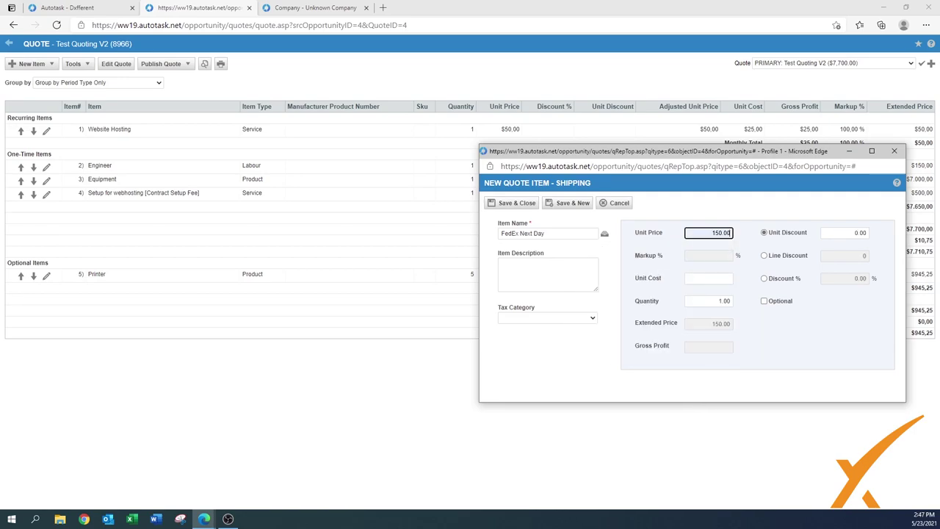
left_click(508, 203)
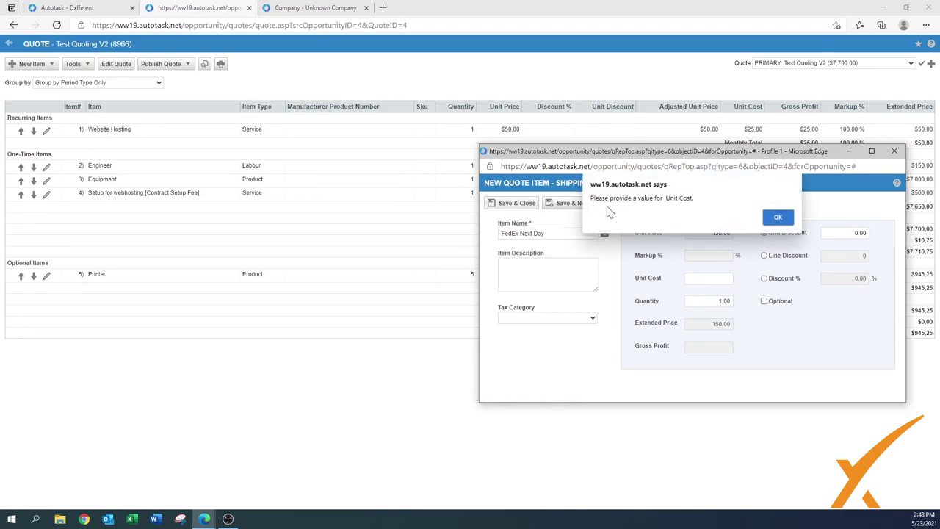
left_click(777, 217)
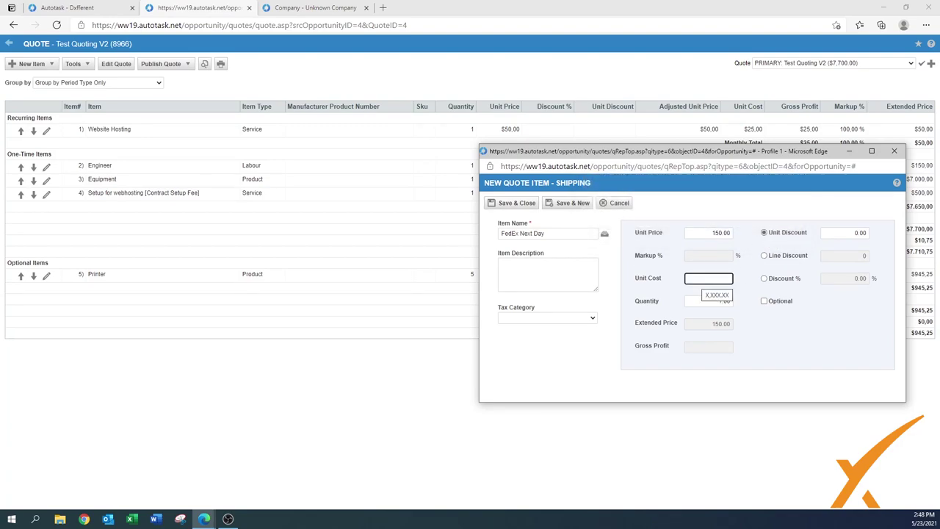
Set the FedEx Next Day item's unit cost to 145 and save the shipping item to the quote.
type("145")
left_click(812, 360)
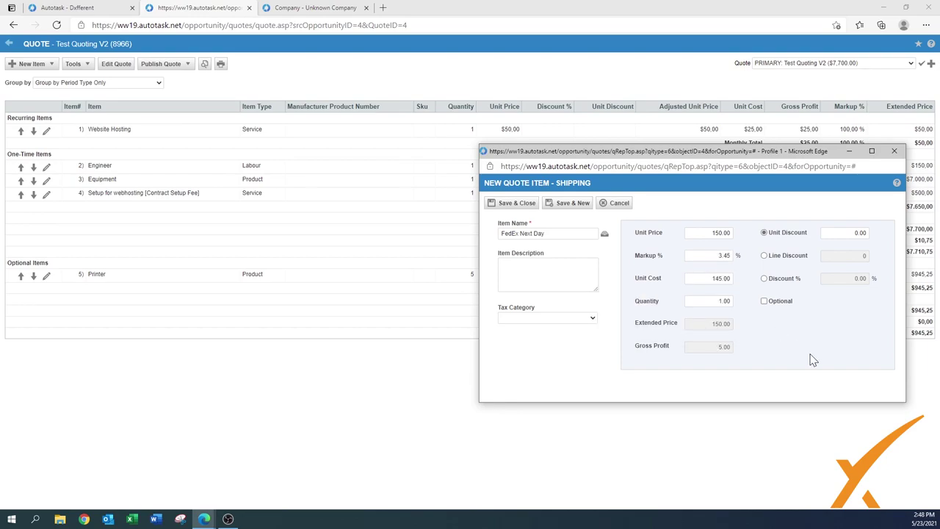
left_click(522, 208)
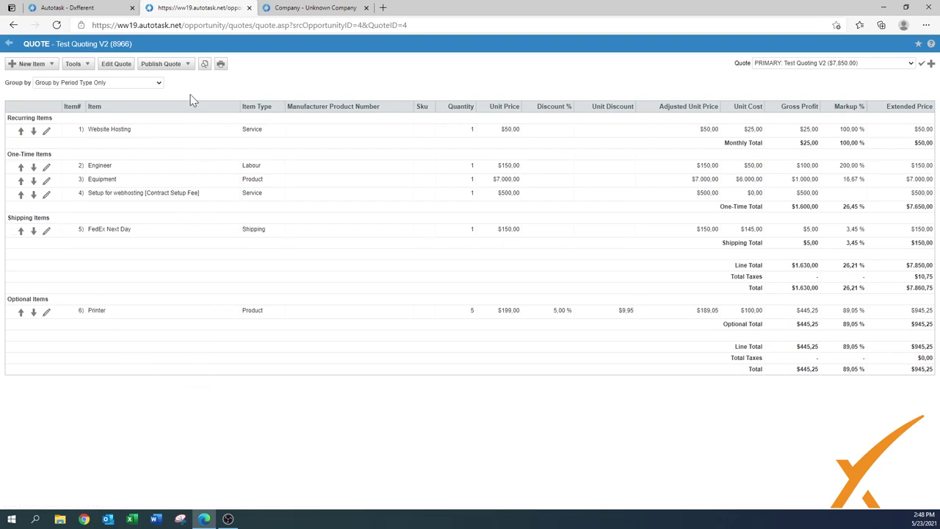
Preview the quote and examine its header, item groups, totals and signature section, and close the preview.
left_click(205, 64)
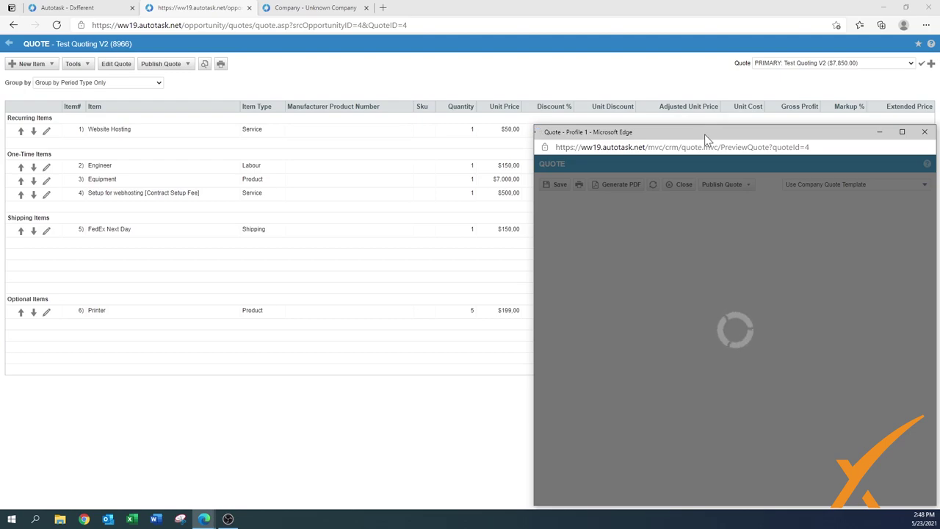
left_click_drag(711, 134, 660, 90)
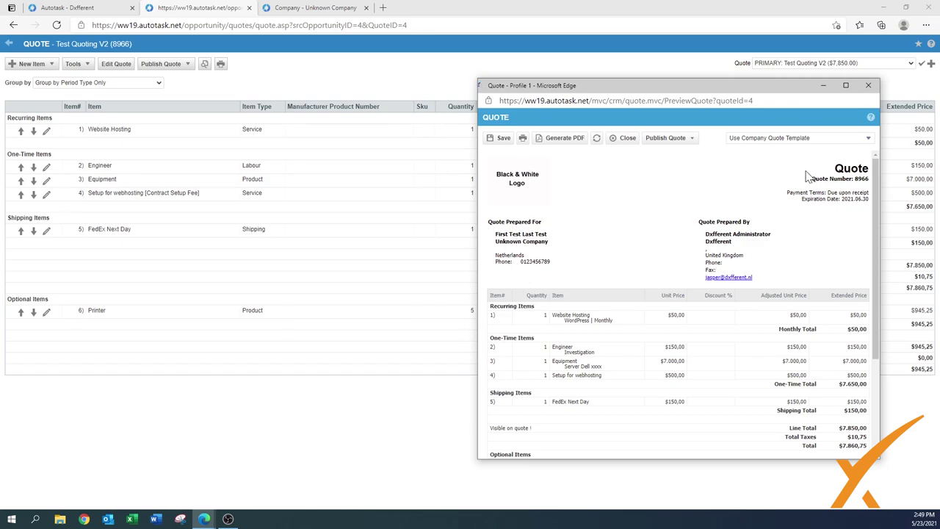
scroll(880, 311, "down", 3)
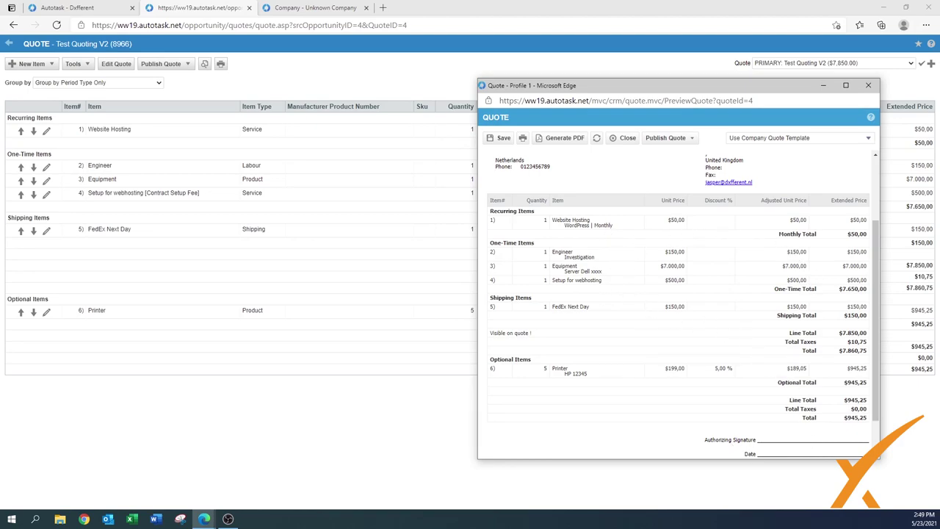
scroll(877, 418, "down", 2)
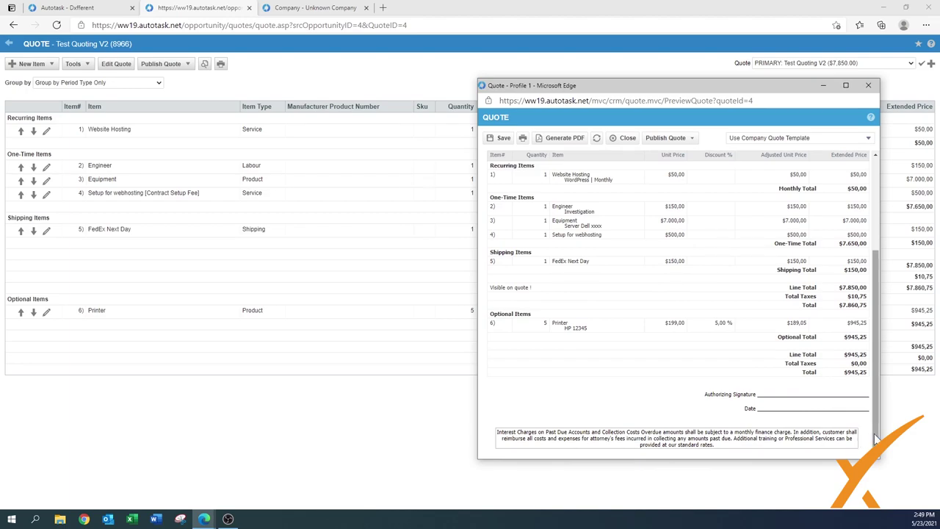
scroll(875, 401, "up", 1)
scroll(875, 400, "up", 5)
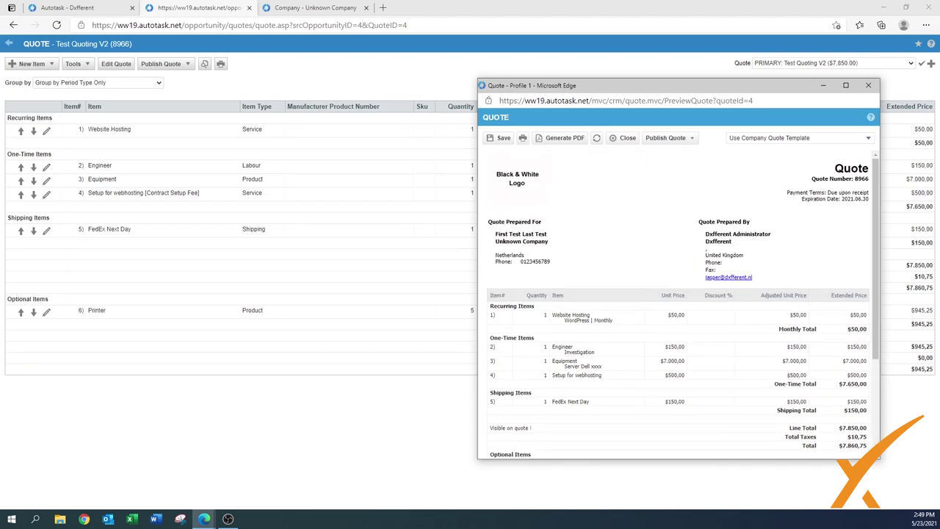
left_click(669, 142)
left_click(867, 85)
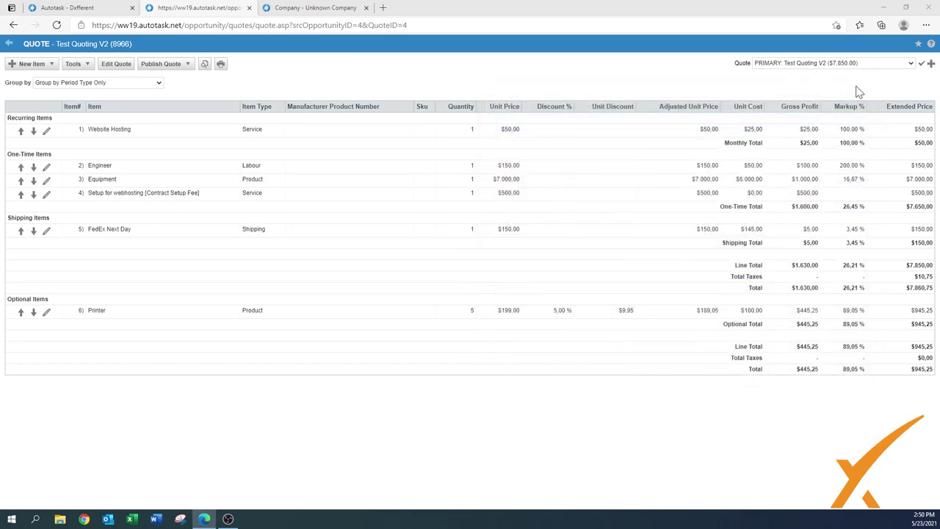
Close the finished quote and open the CRM quote search in the main Autotask page.
left_click(249, 8)
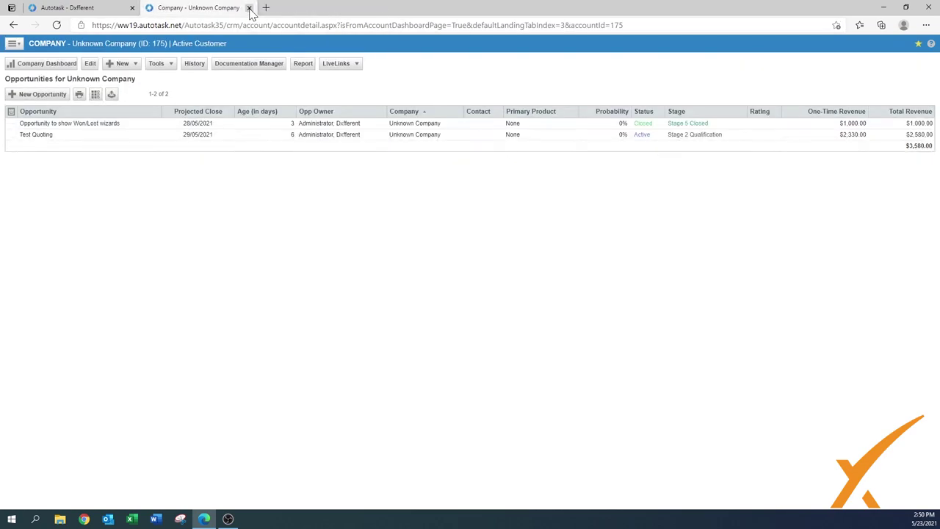
left_click(95, 10)
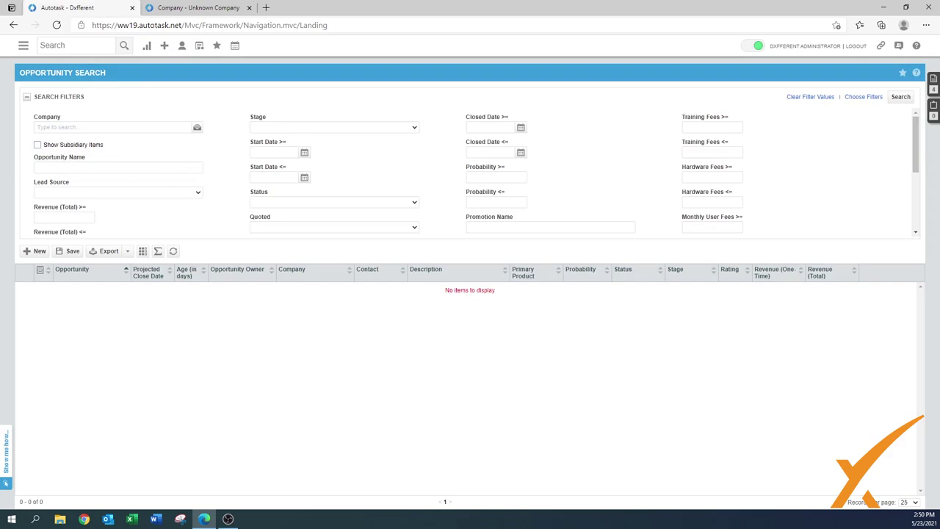
left_click(23, 45)
mouse_move(33, 75)
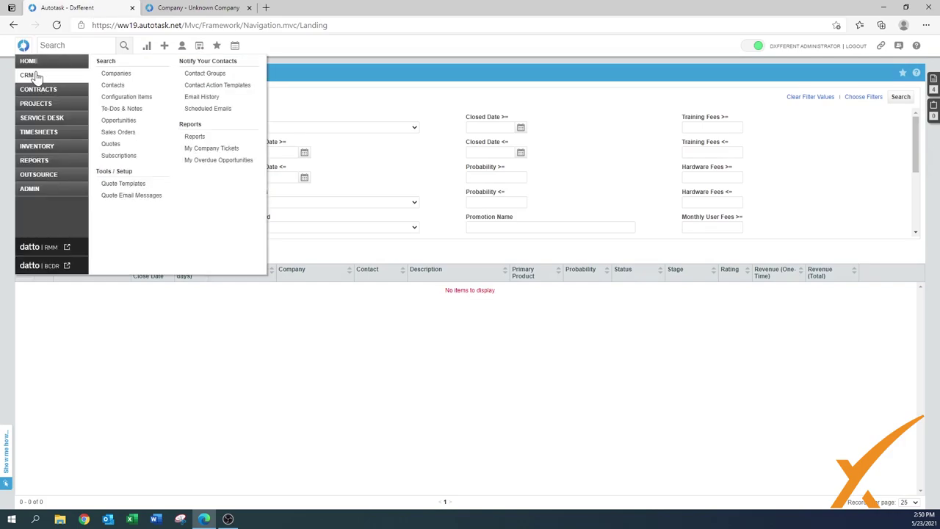
left_click(138, 146)
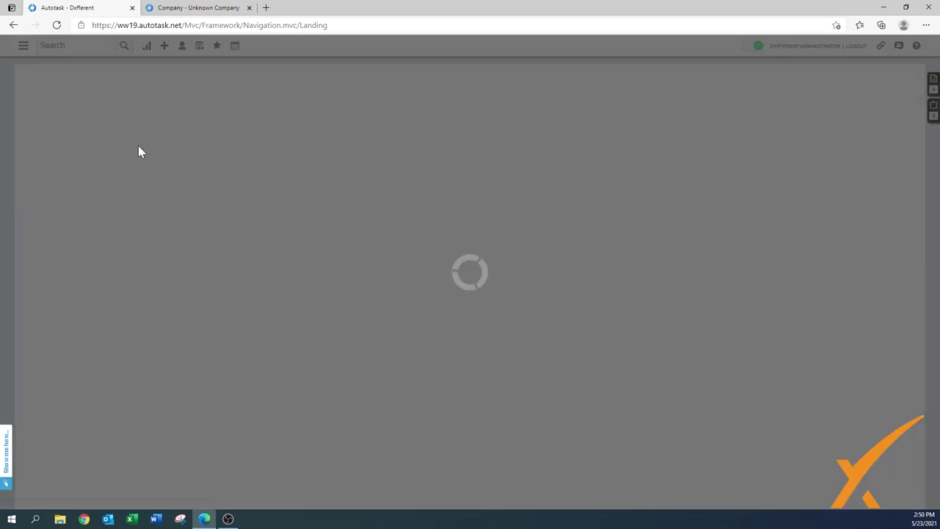
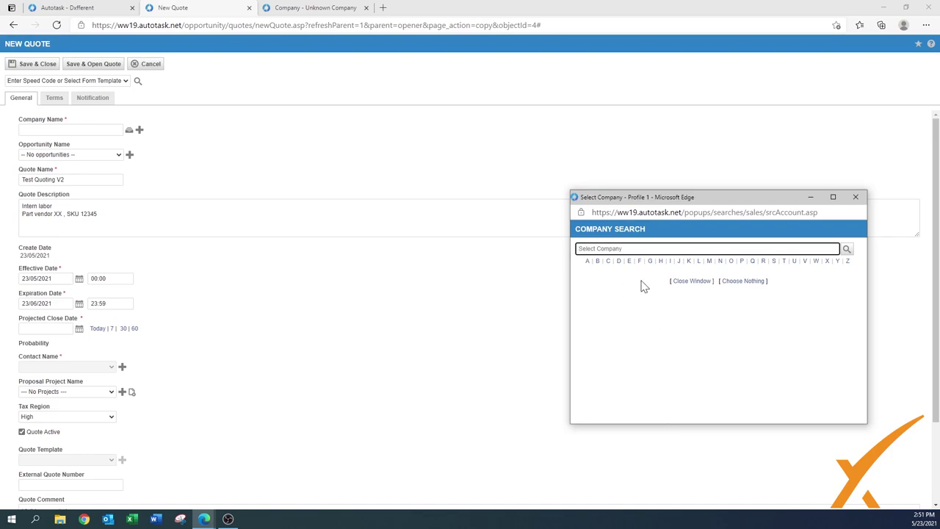
Select Unknown Company as the company for the copied quote and copy the quote name for reuse.
left_click(793, 262)
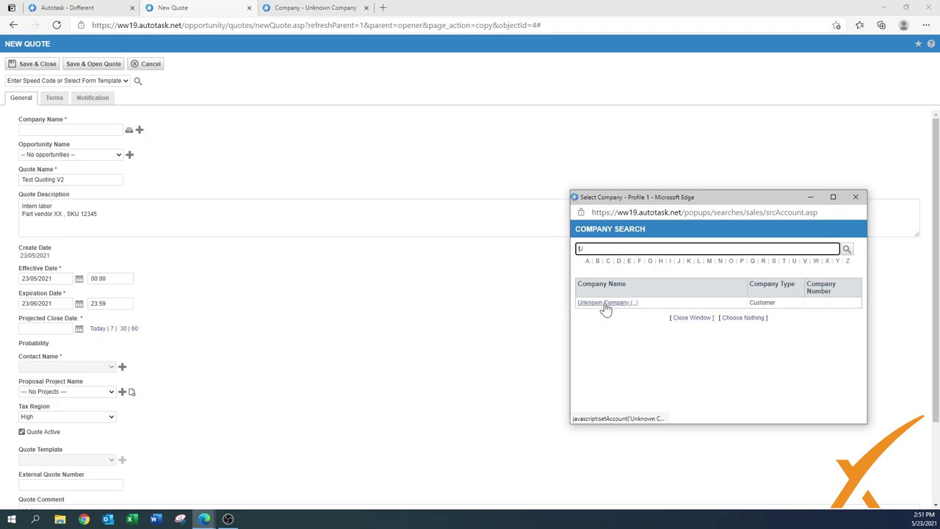
left_click(605, 304)
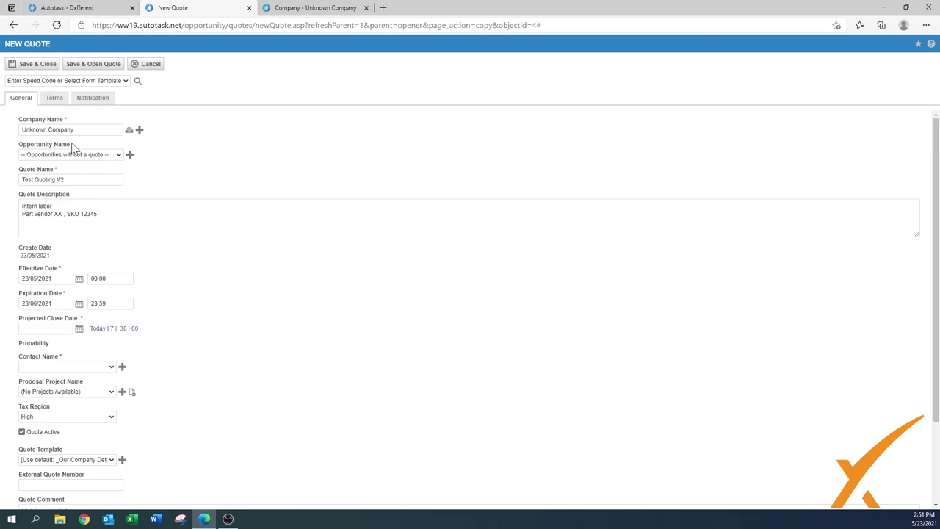
triple_click(73, 179)
key("ctrl+c")
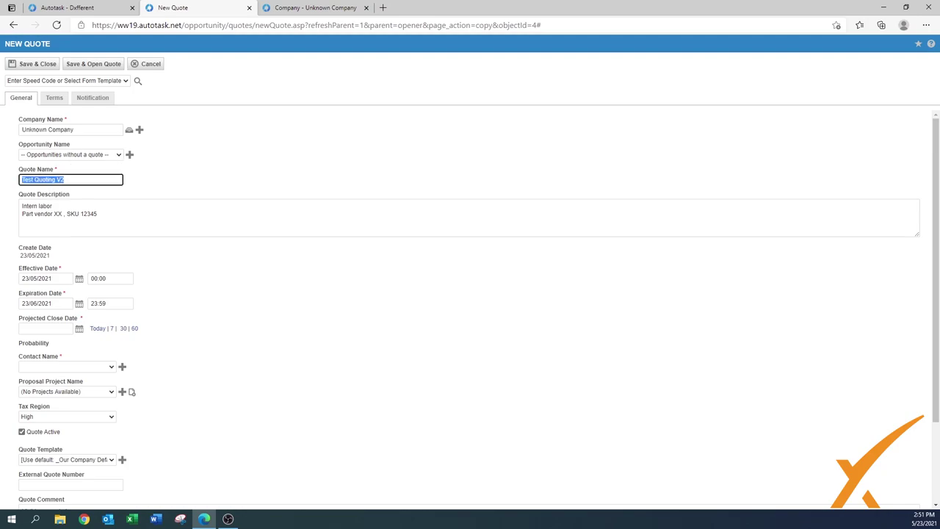
Start a new opportunity for the copied quote and name it "Test Quoting V2 - New Company".
left_click(130, 157)
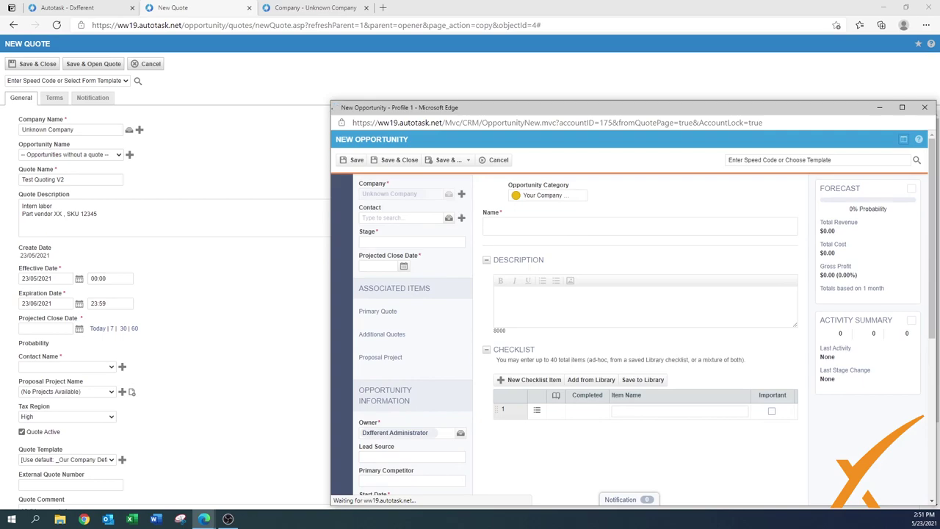
left_click(484, 226)
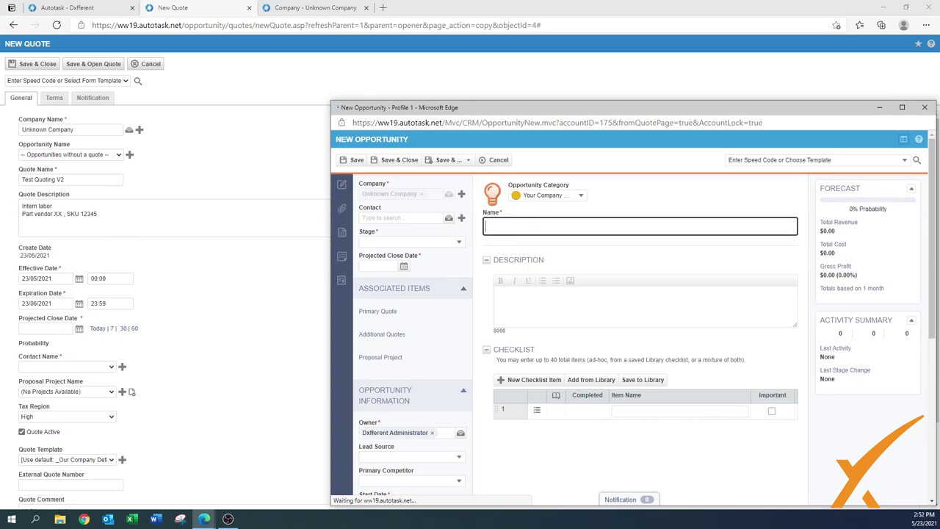
key("ctrl+v")
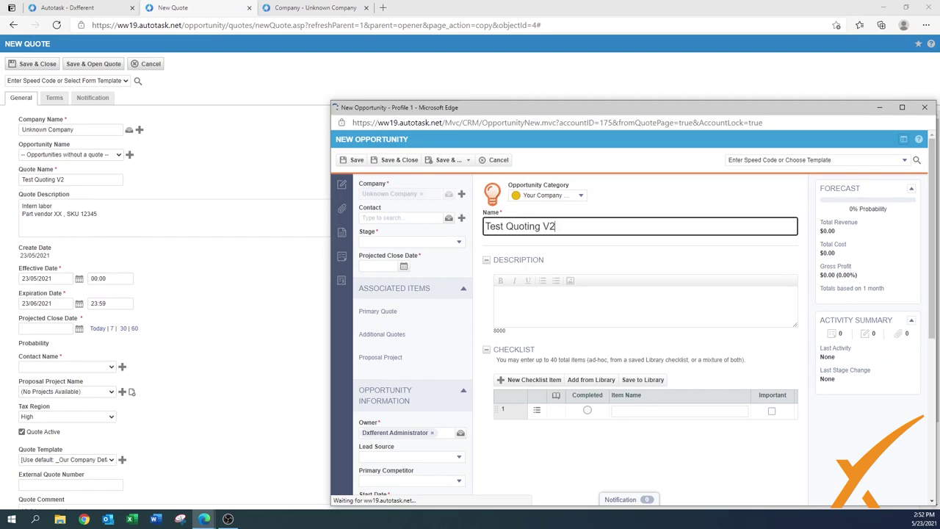
type("- New Comp")
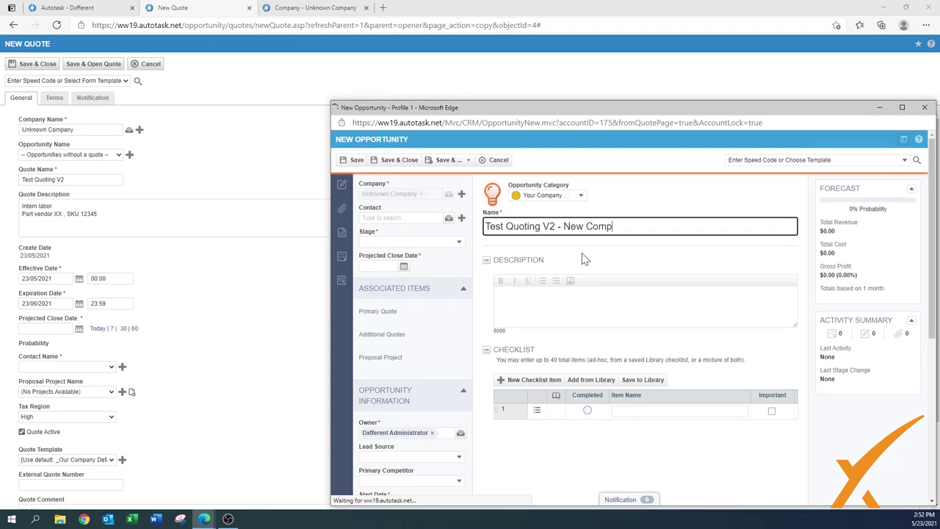
type("nay")
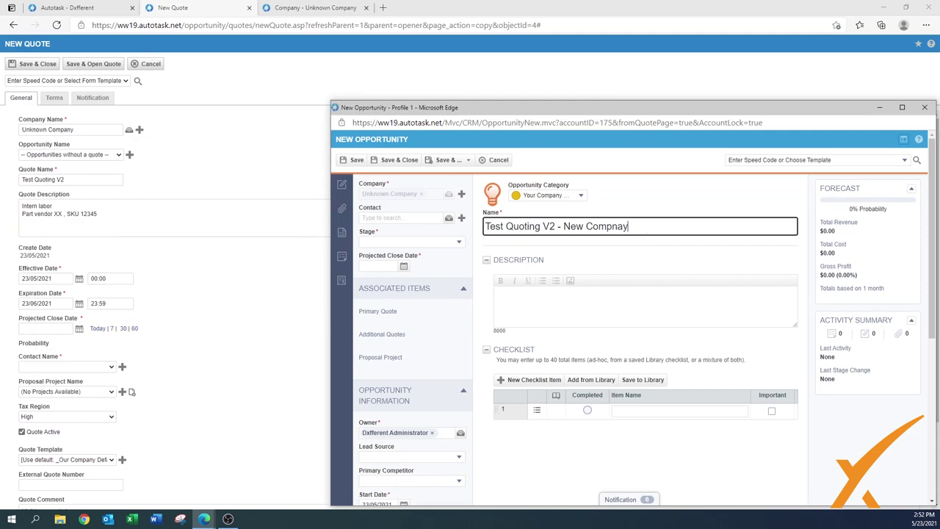
key("BackSpace")
key("BackSpace")
key("BackSpace")
key("BackSpace")
key("BackSpace")
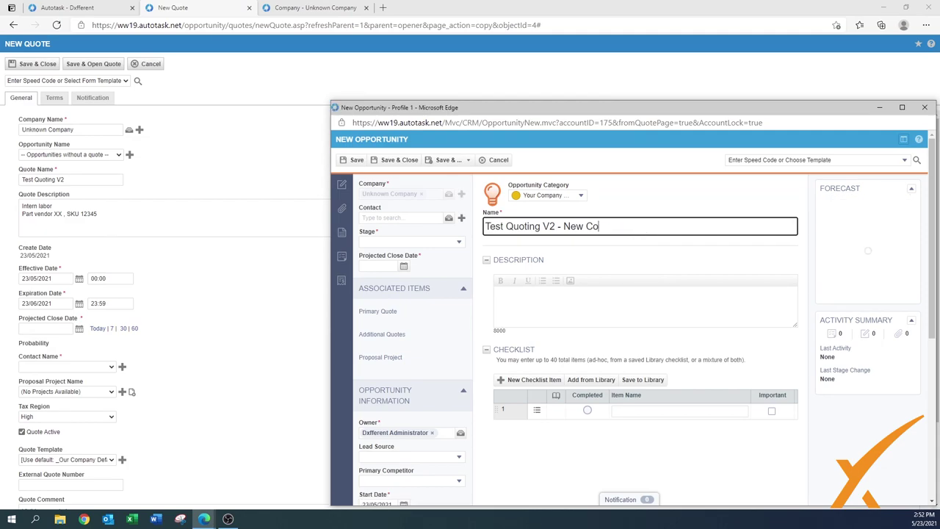
type("mp")
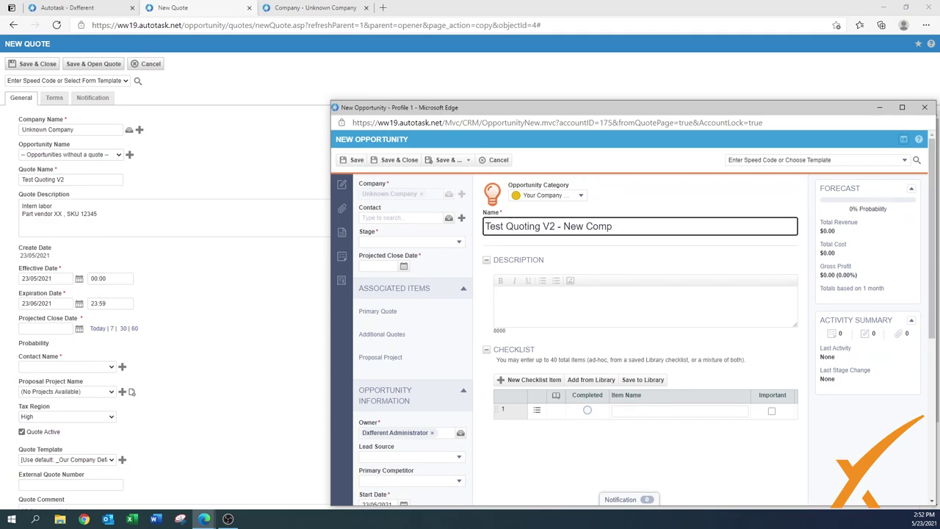
type("nany")
Set the new opportunity's stage to Stage 2 Qualification and its projected close date to 30 days out, 22/06/2021.
left_click(388, 247)
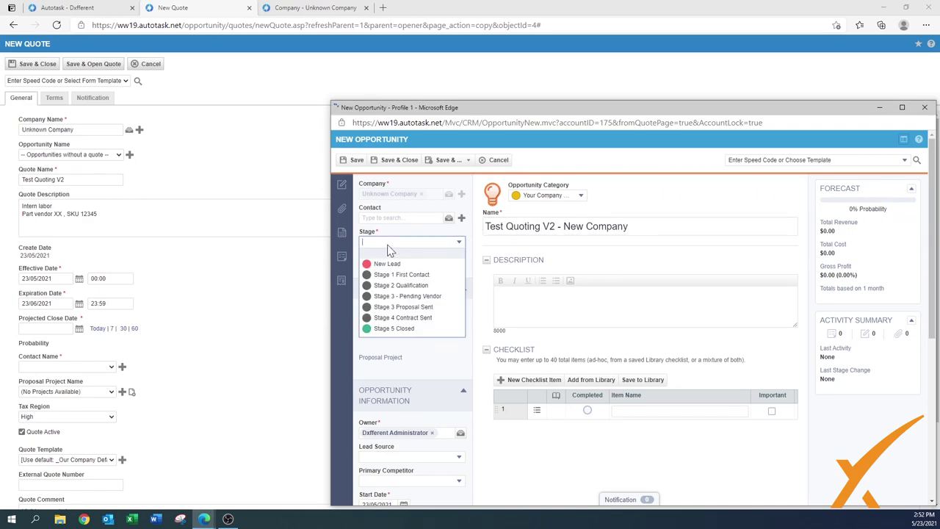
left_click(409, 286)
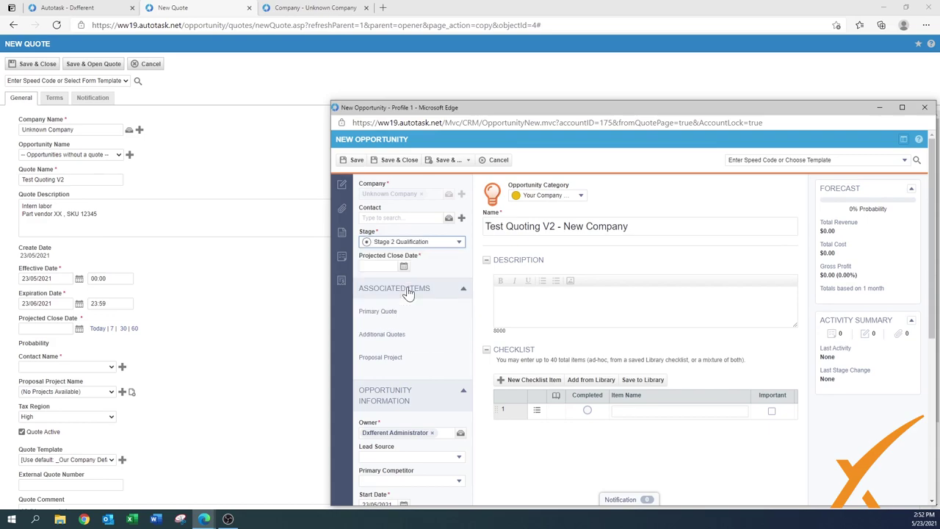
left_click(404, 267)
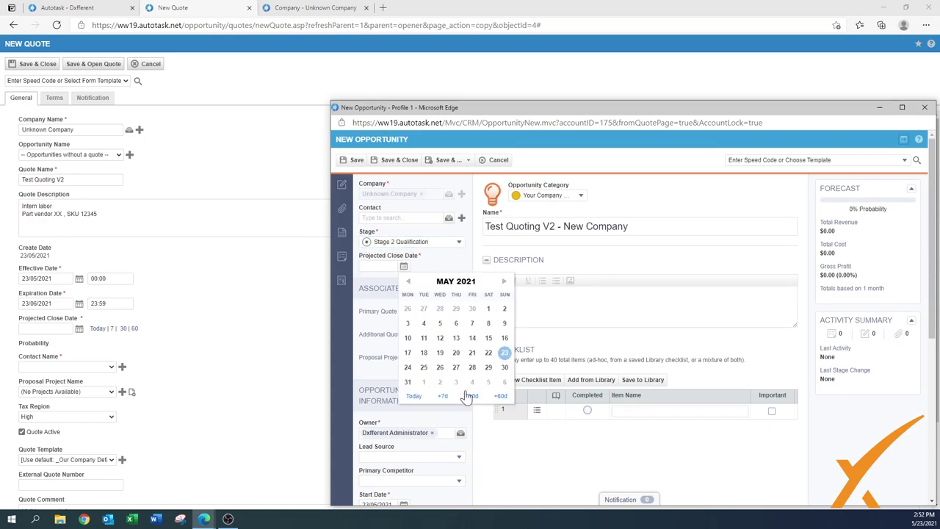
left_click(471, 397)
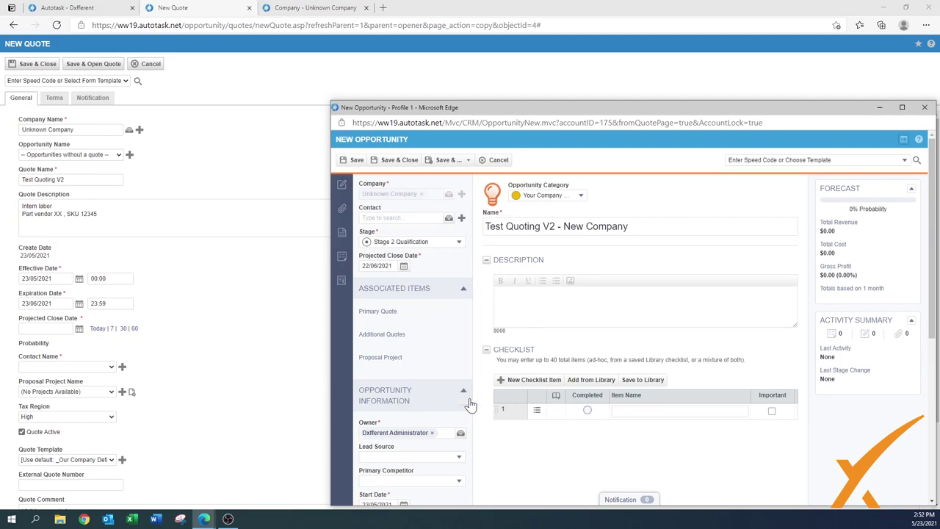
Have the opportunity use the revenue and cost of quoted items, and save it back to the quote.
scroll(471, 404, "down", 3)
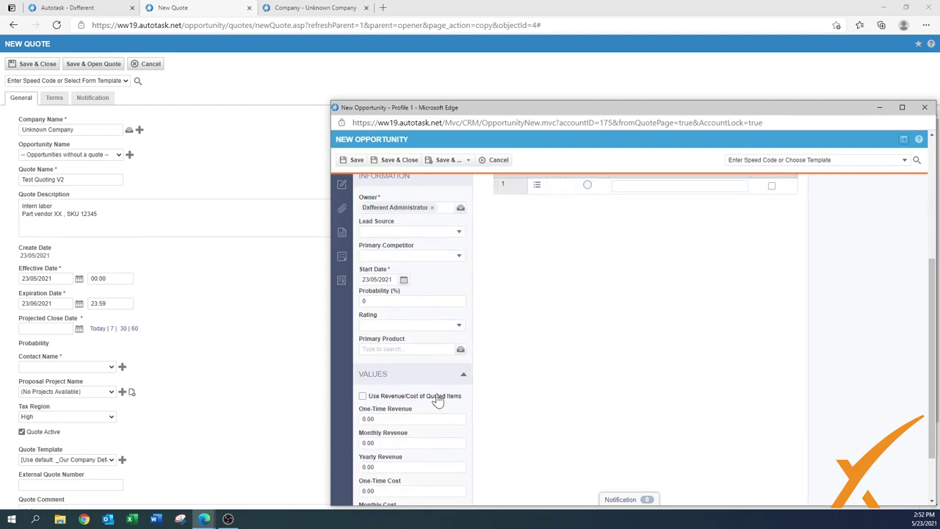
left_click(362, 396)
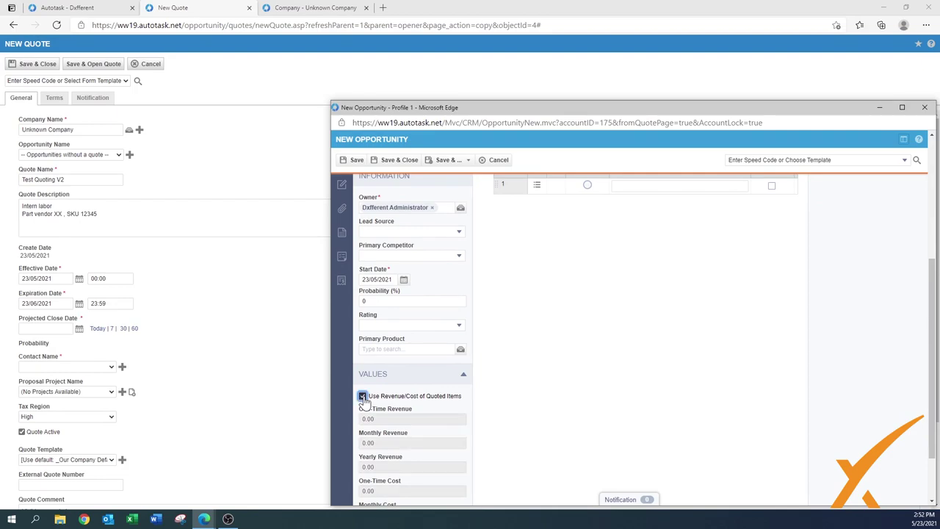
left_click(397, 161)
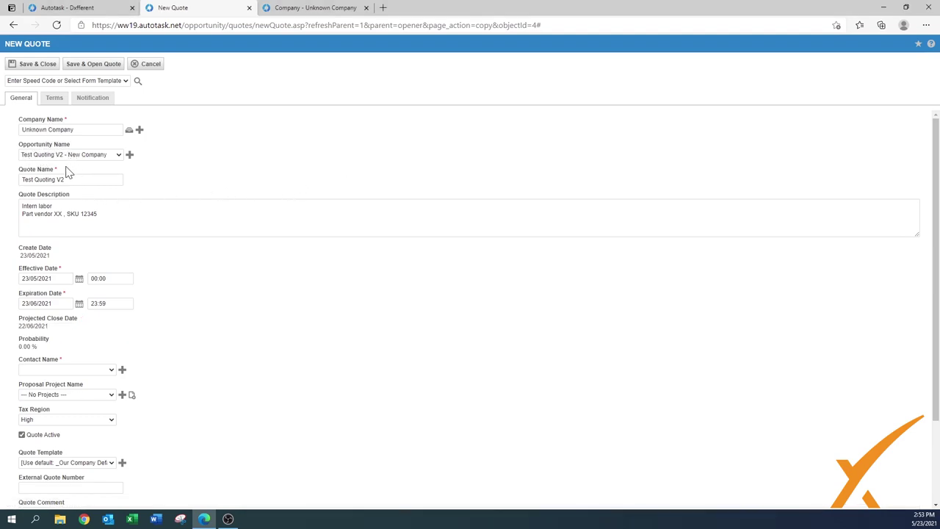
Select the company's contact for the copied quote, review the remaining general settings and save the quote.
left_click(63, 370)
left_click(56, 402)
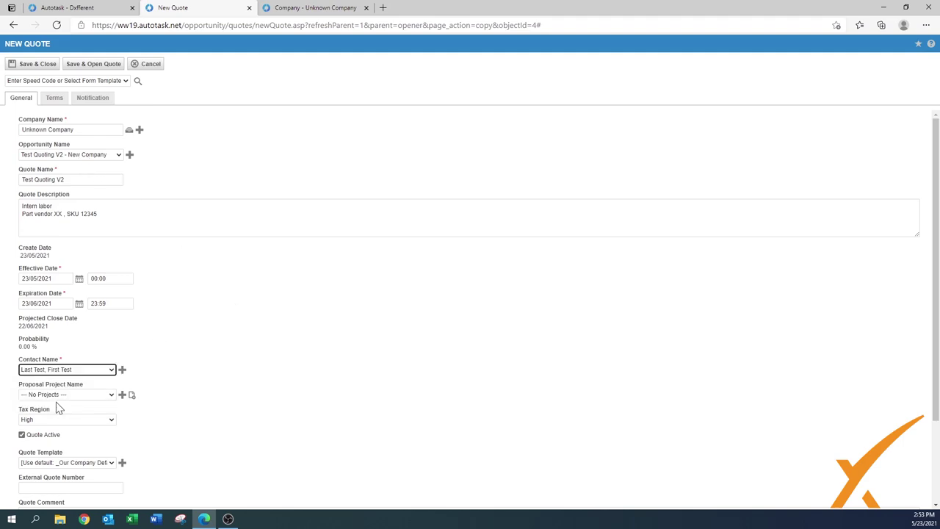
scroll(252, 373, "down", 3)
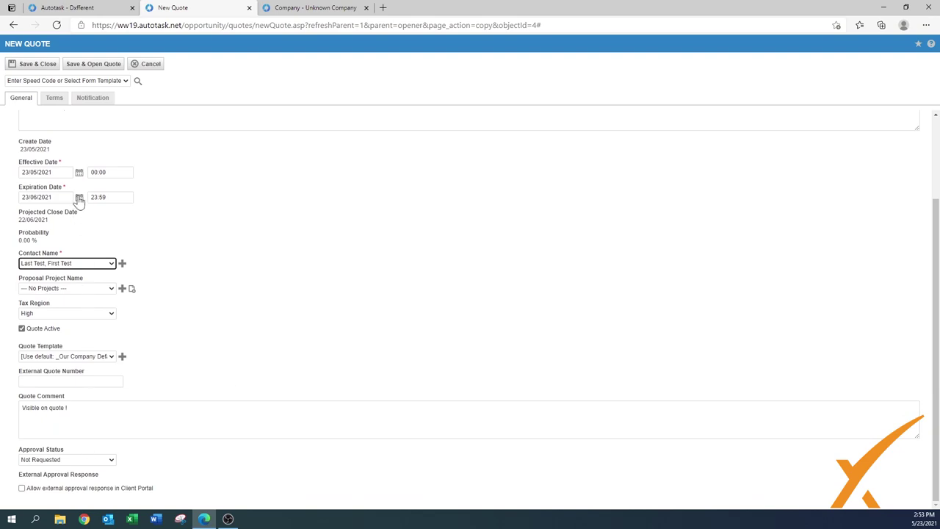
left_click(92, 65)
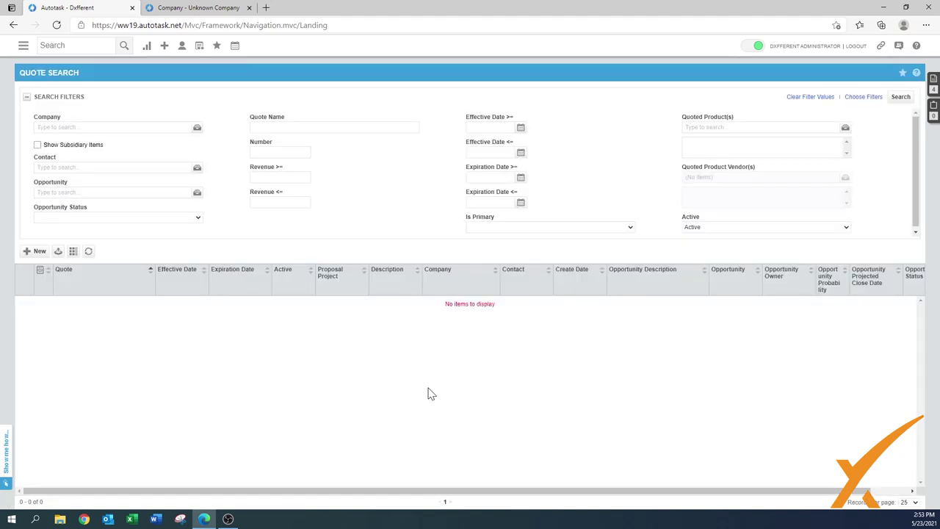
List all active quotes and view the items of the Test Quoting V2 copy under the "Test Quoting V2 - New Company" opportunity.
left_click(900, 97)
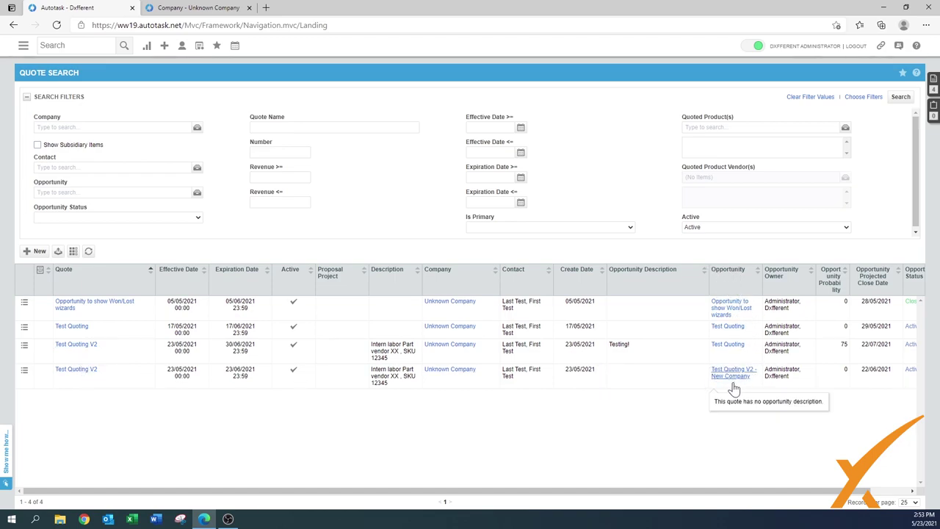
left_click(24, 370)
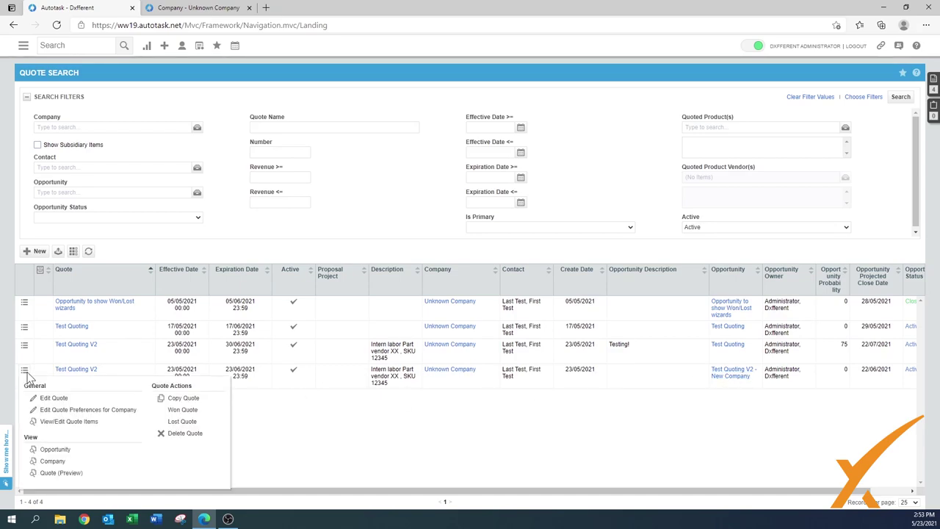
left_click(70, 422)
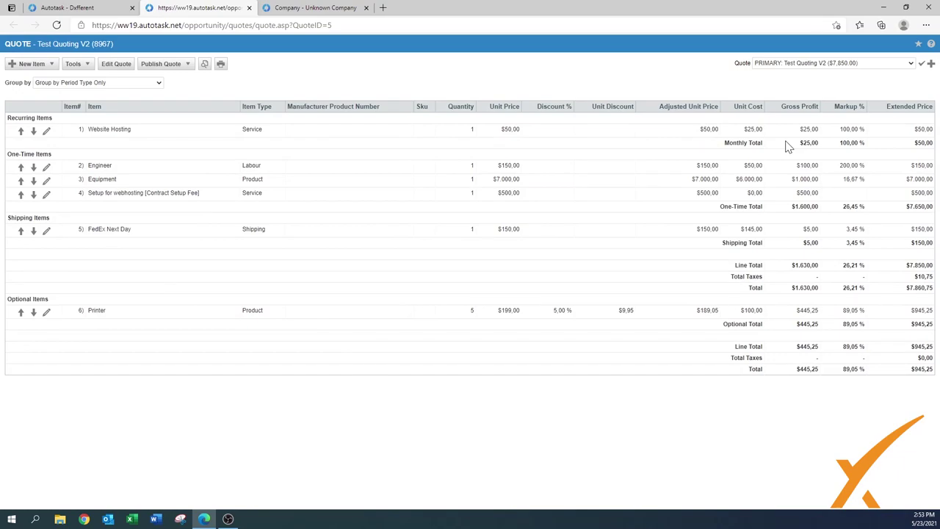
Return to the quote search and add the Number column to the columns selected for the results list.
left_click(77, 9)
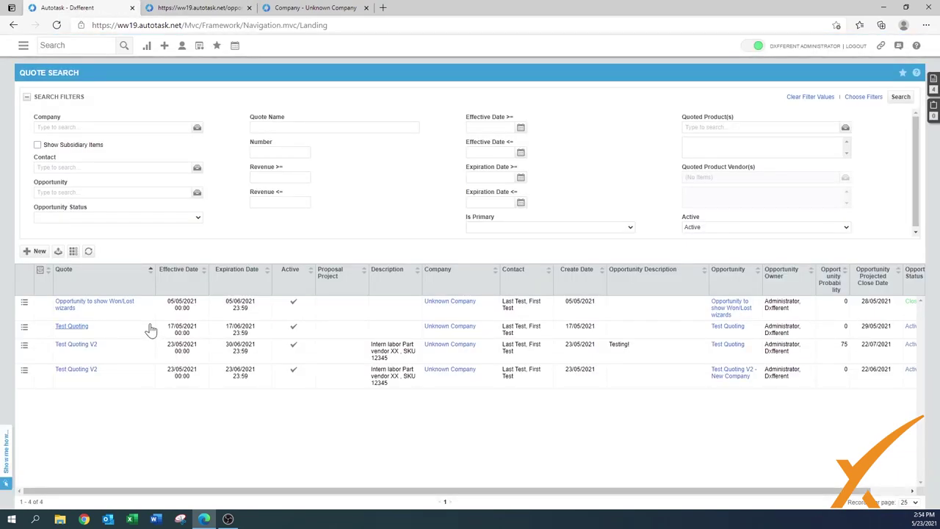
left_click(73, 252)
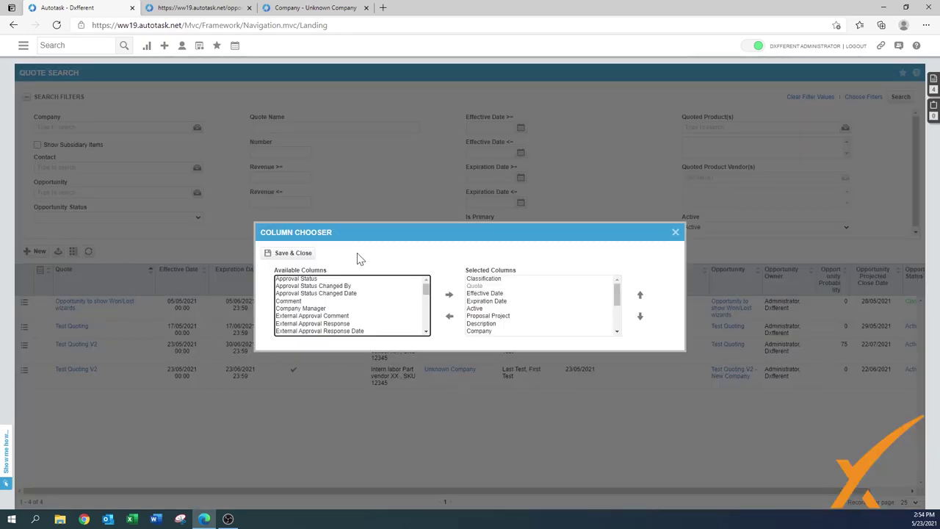
left_click(426, 331)
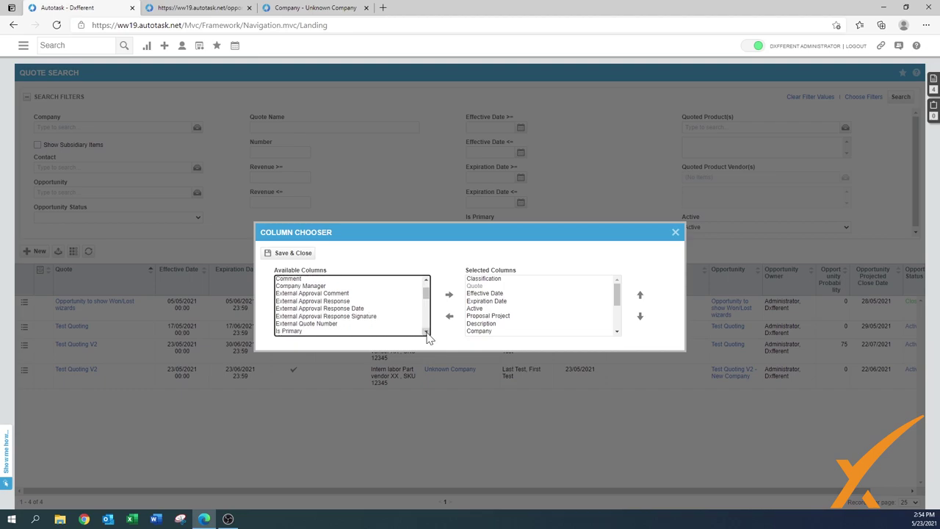
left_click(426, 332)
left_click(296, 302)
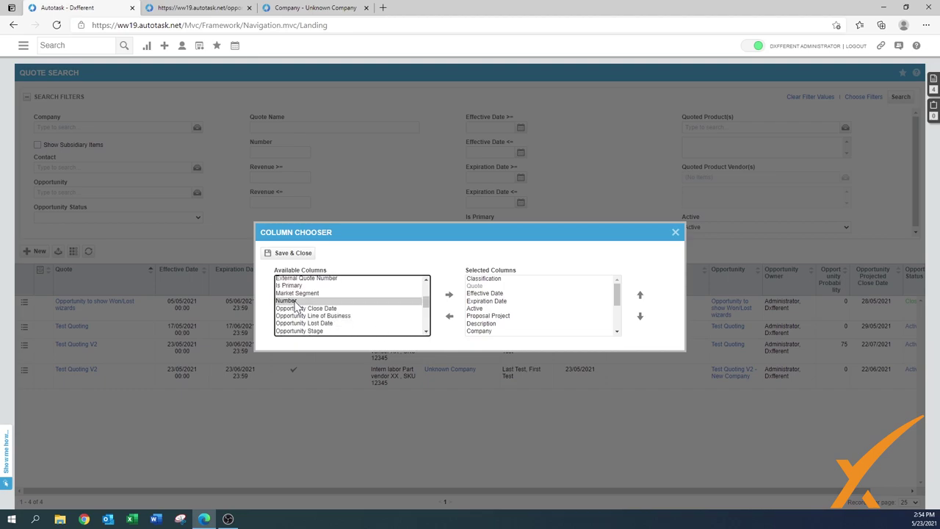
left_click(450, 295)
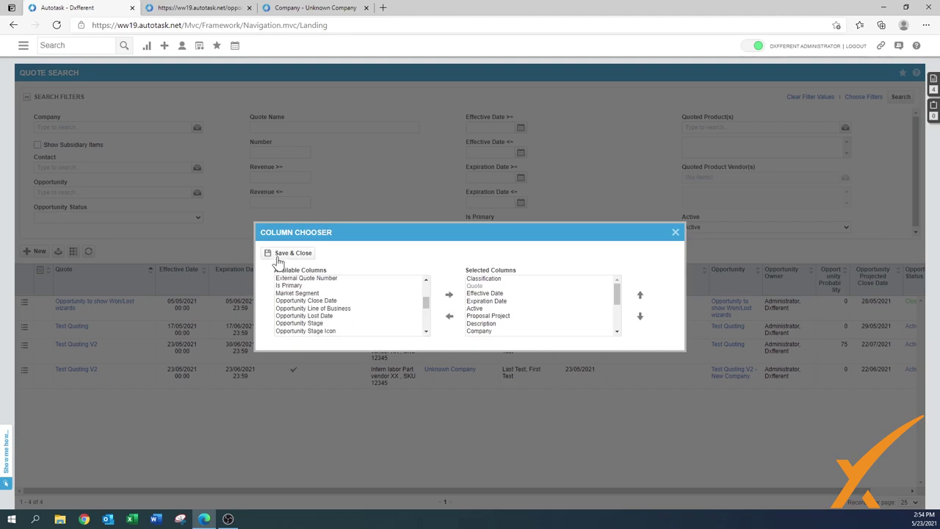
Move the Number column to the first position among the selected columns and save the column layout.
left_click(617, 317)
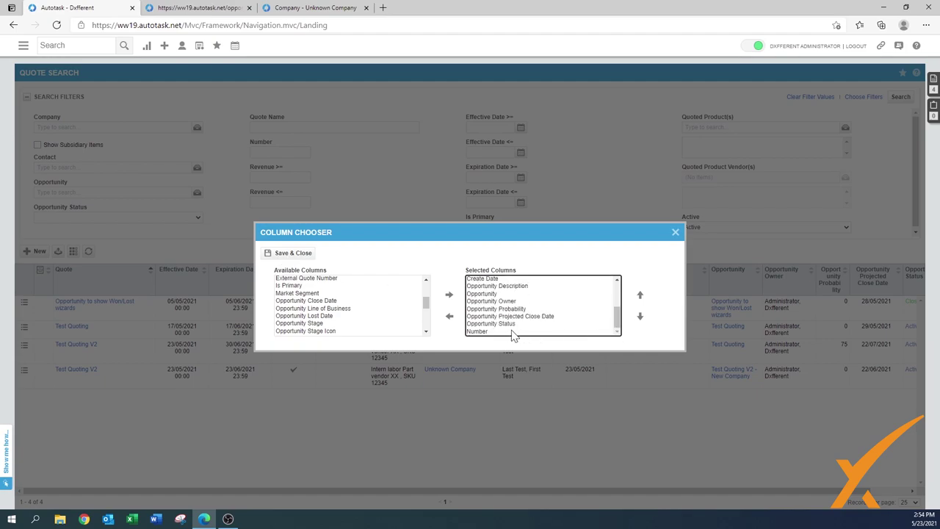
left_click(512, 331)
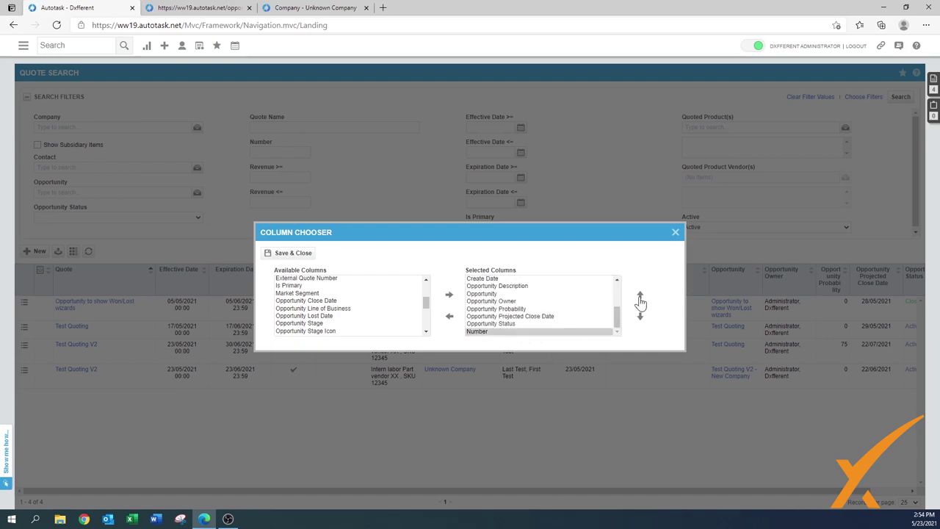
left_click(640, 297)
left_click(640, 297)
left_click(640, 297)
left_click(640, 297)
left_click(639, 297)
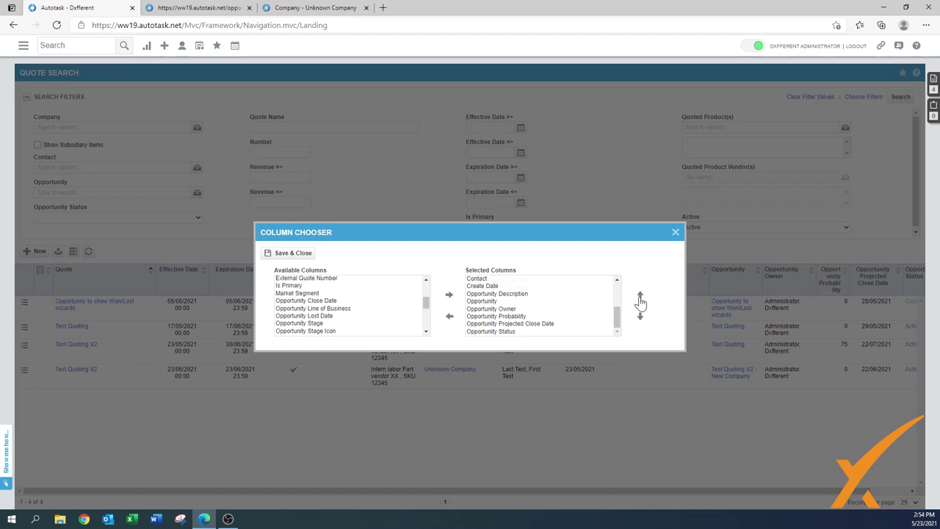
left_click(639, 297)
left_click(639, 297)
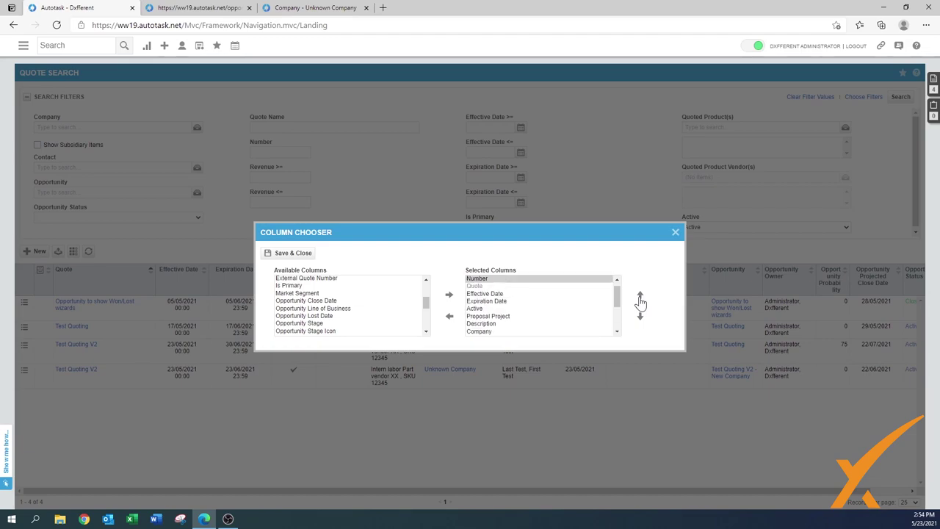
left_click(304, 254)
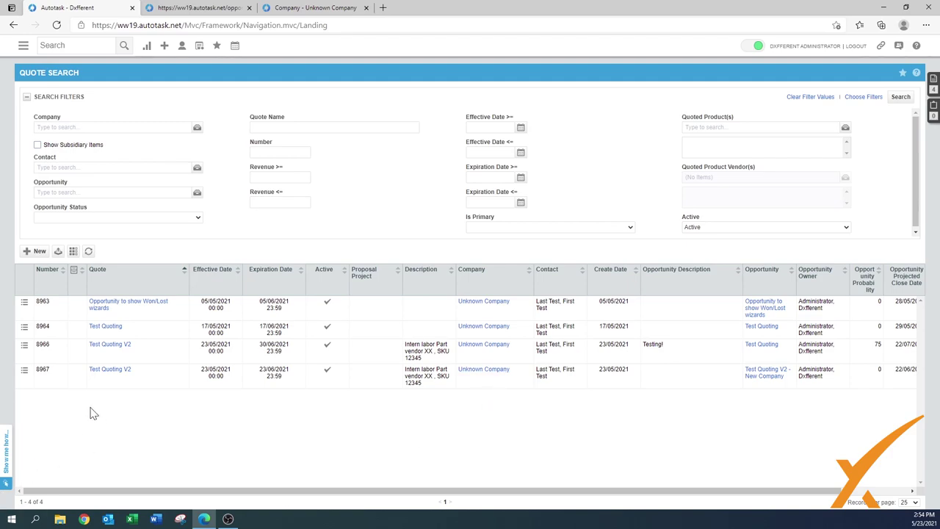
Open the original Test Quoting quote and start importing items from an existing quote, keeping the quote selector within view.
left_click(105, 327)
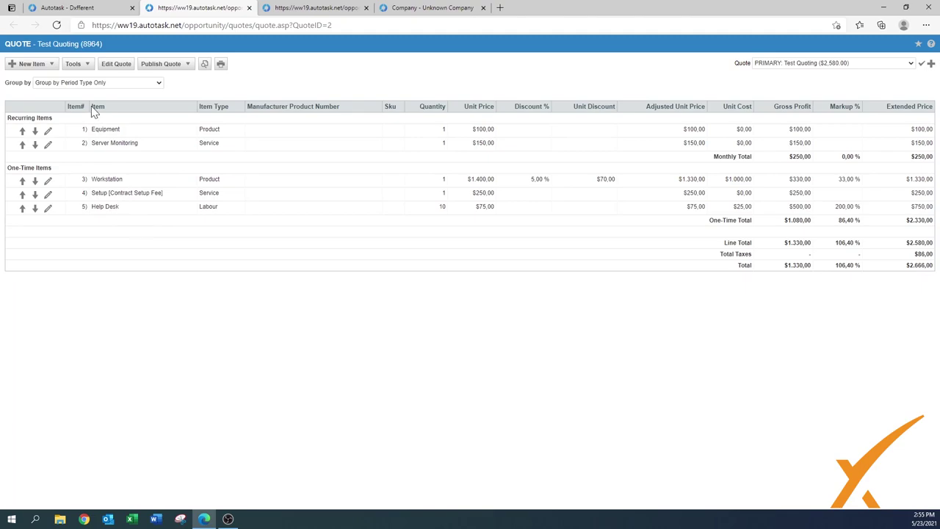
left_click(86, 72)
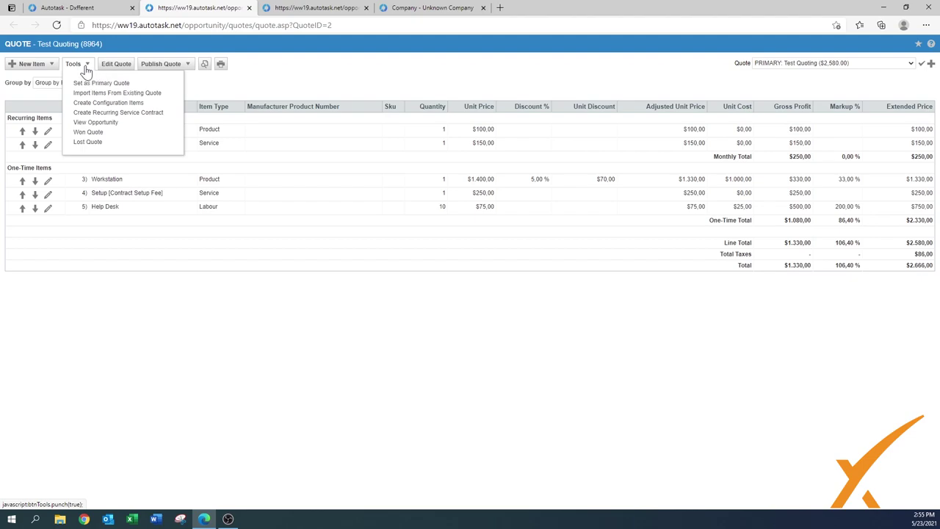
left_click(86, 67)
left_click(87, 67)
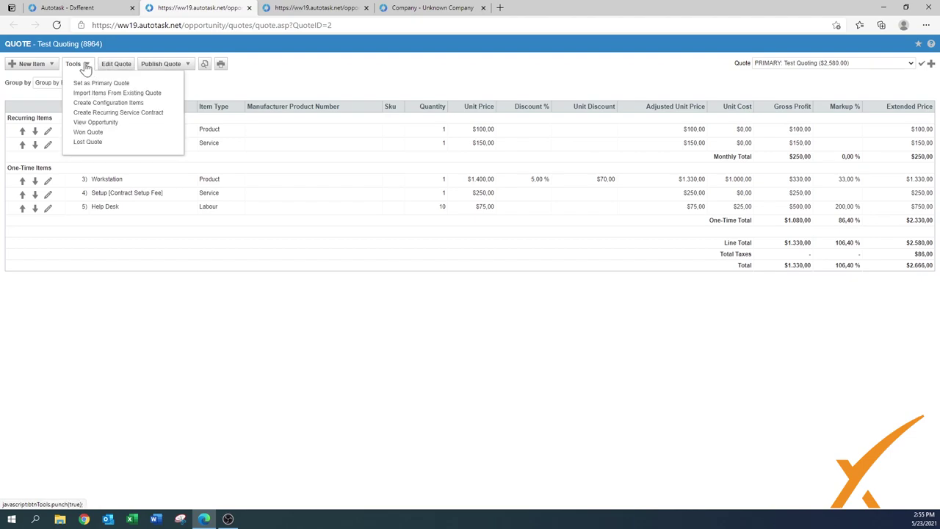
left_click(122, 94)
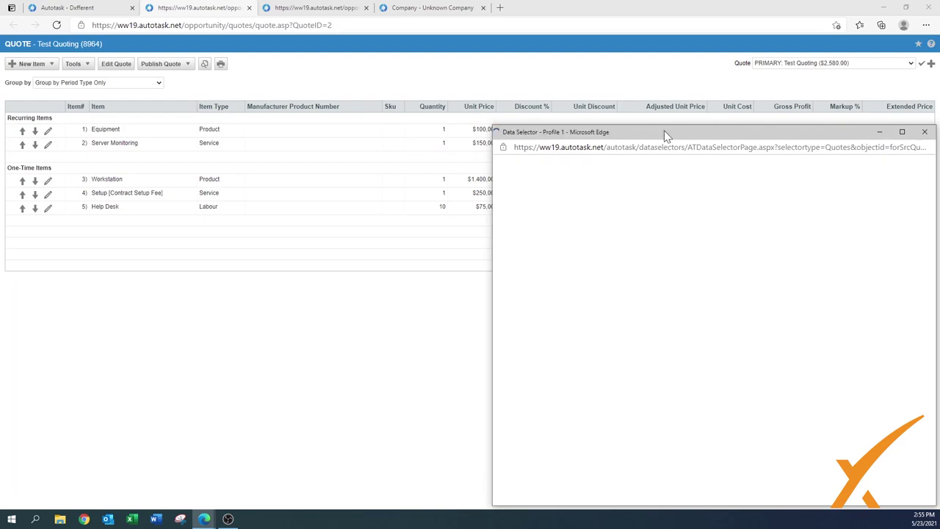
left_click_drag(651, 133, 585, 99)
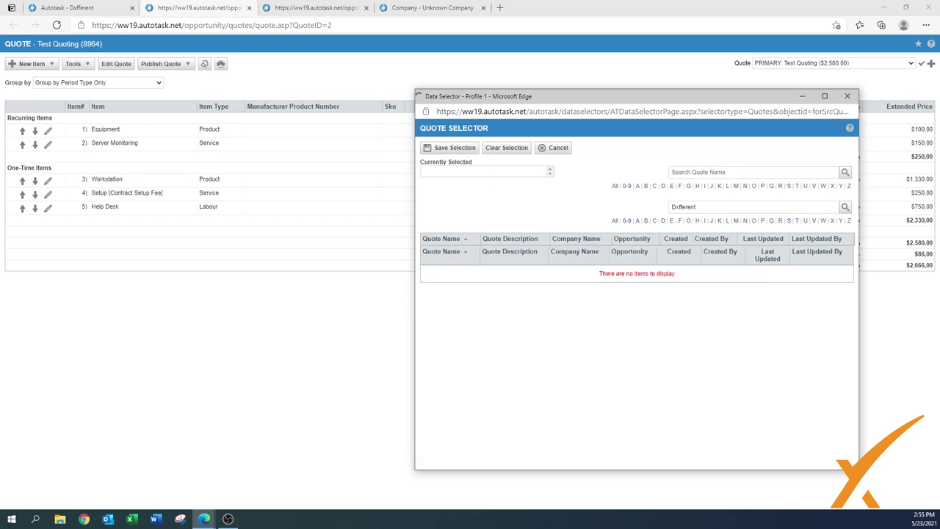
Search quotes without the Dxfferent company filter and import the items of Test Quoting V2 belonging to the Test Quoting opportunity.
left_click(845, 173)
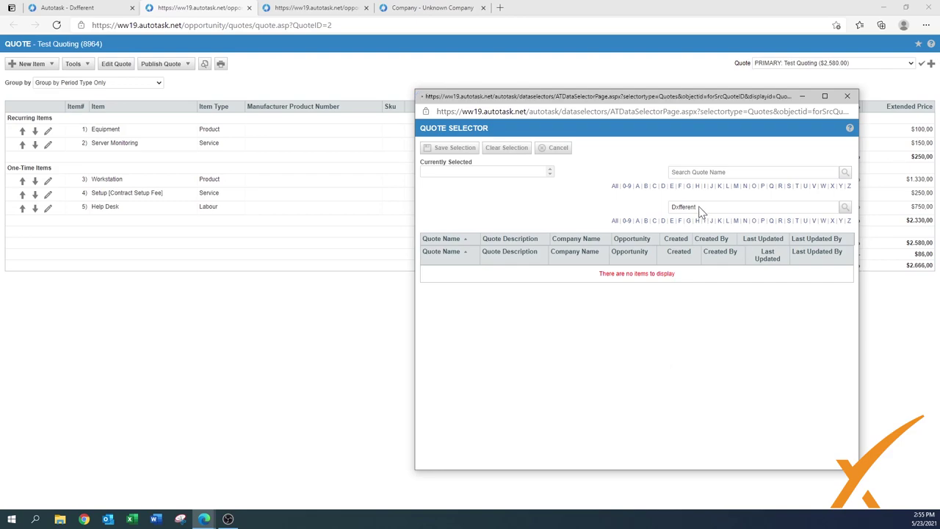
key("Return")
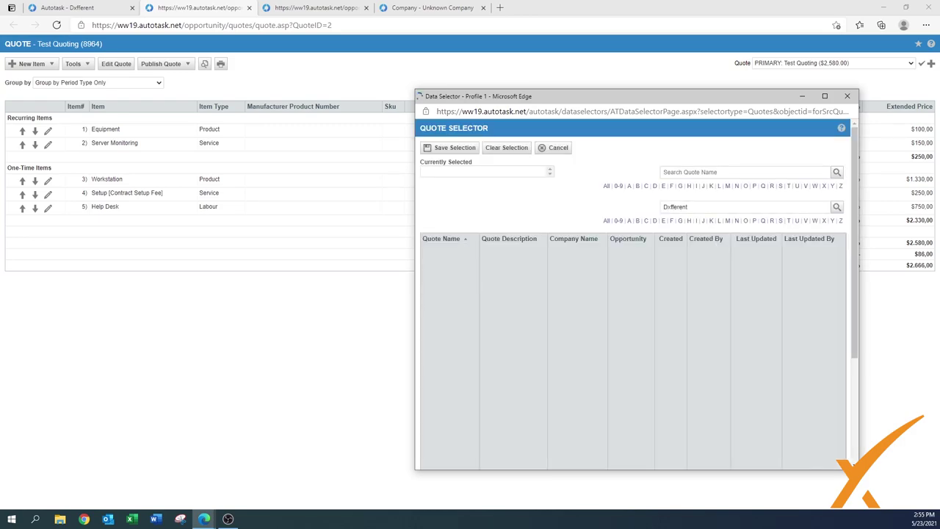
left_click_drag(671, 206, 690, 206)
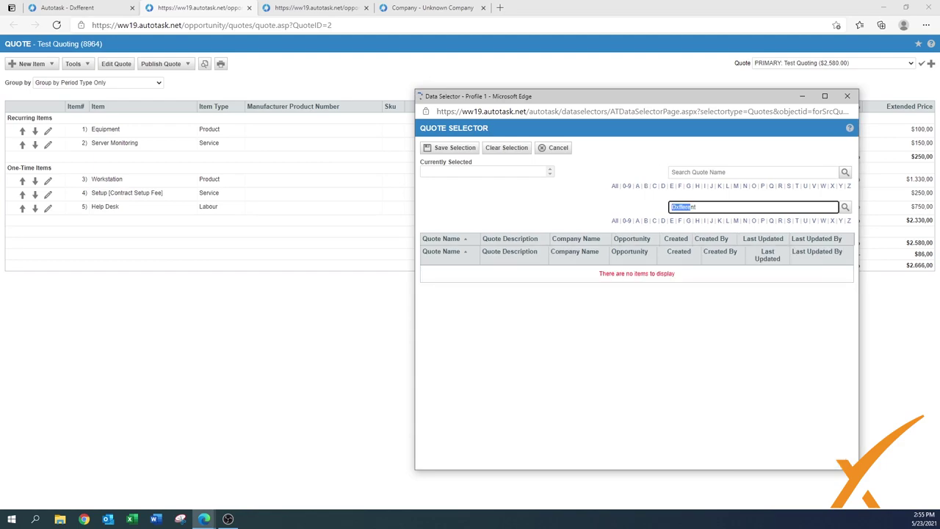
key("BackSpace")
left_click(845, 175)
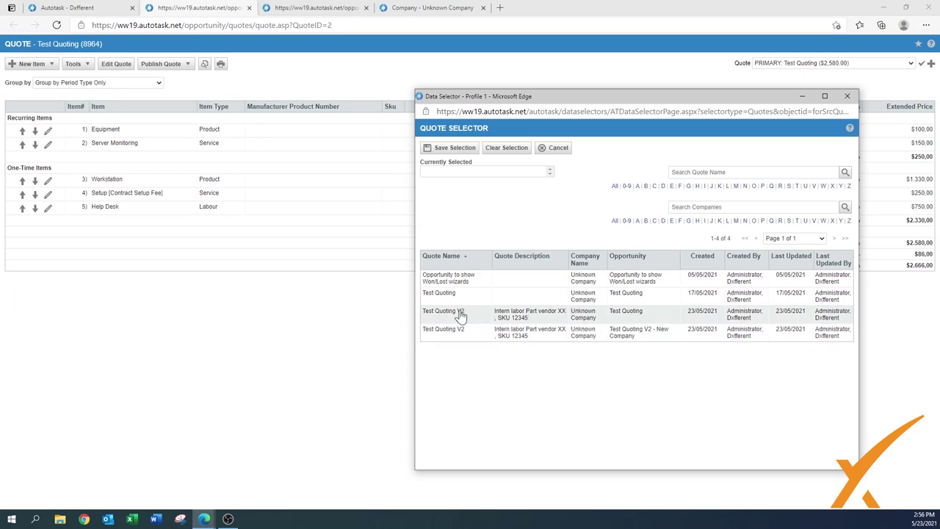
left_click(461, 314)
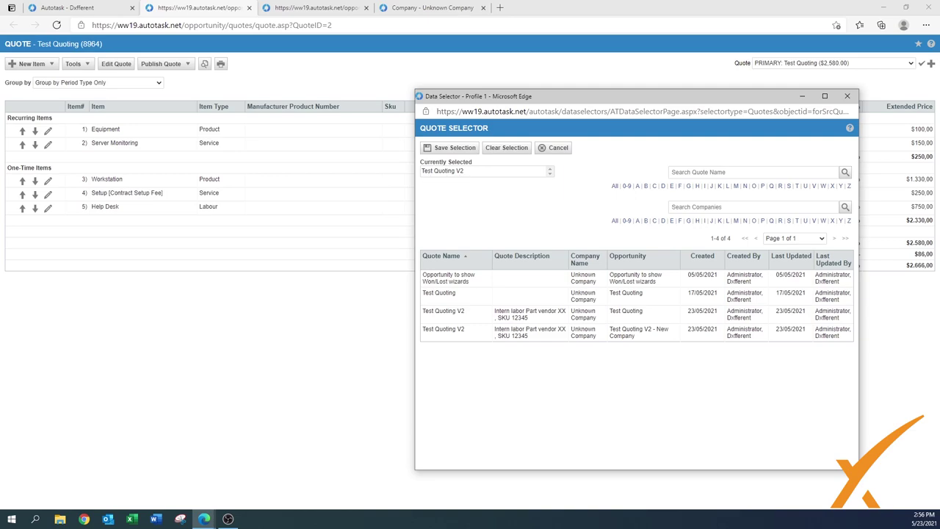
left_click(449, 149)
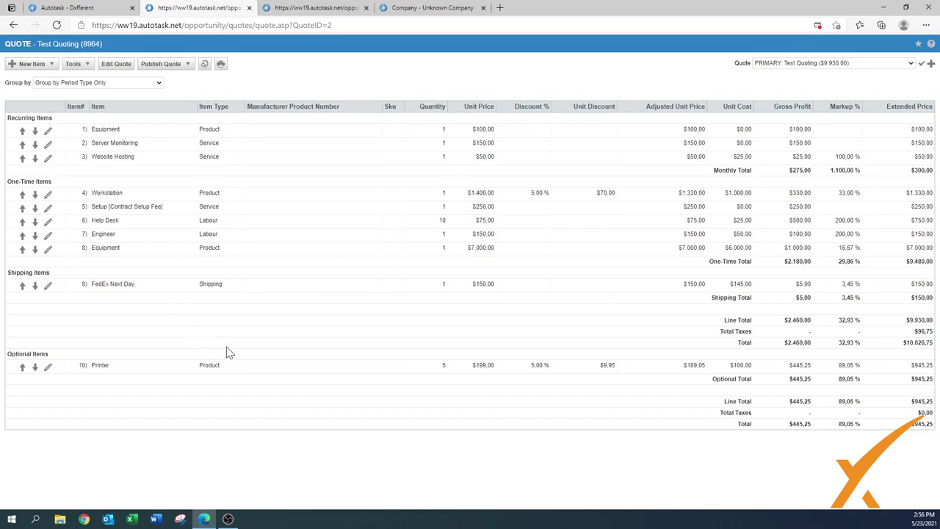
Make the imported Printer product a non-optional item of the quote and save it.
left_click(48, 368)
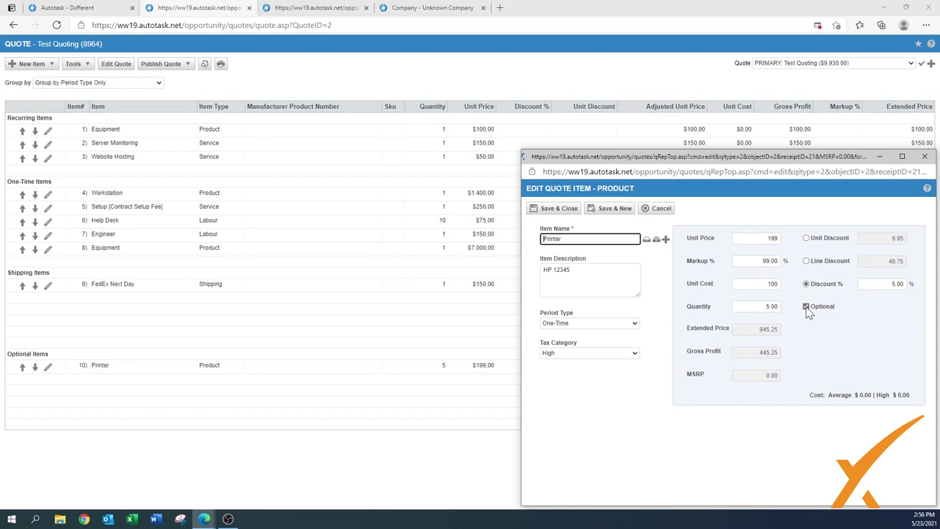
left_click(806, 307)
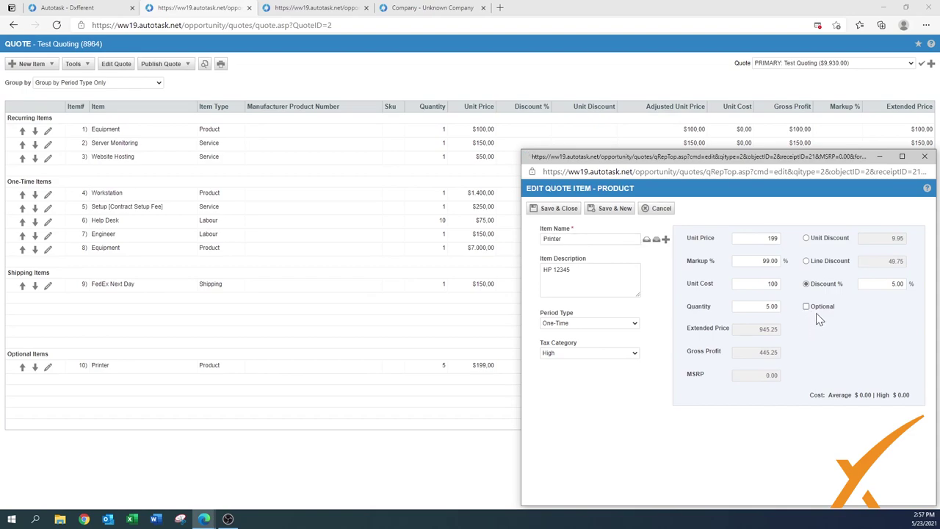
left_click(563, 213)
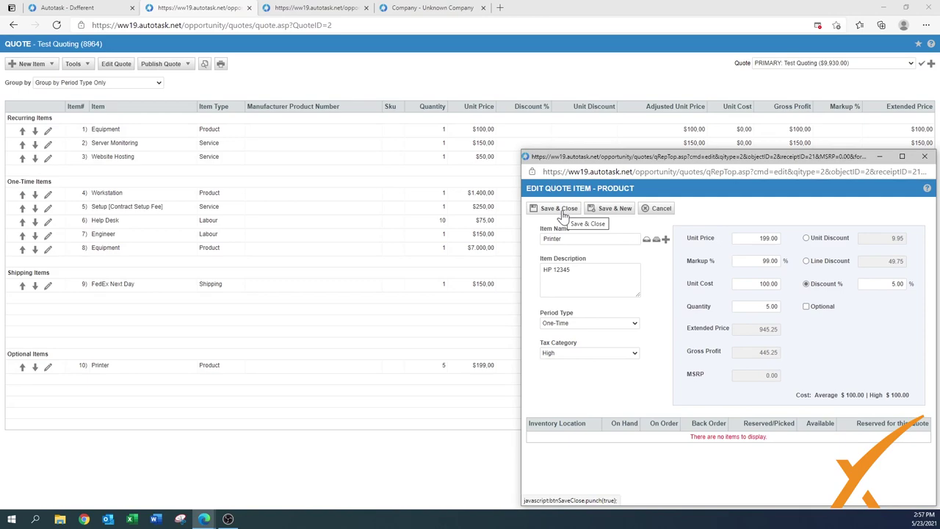
left_click(558, 212)
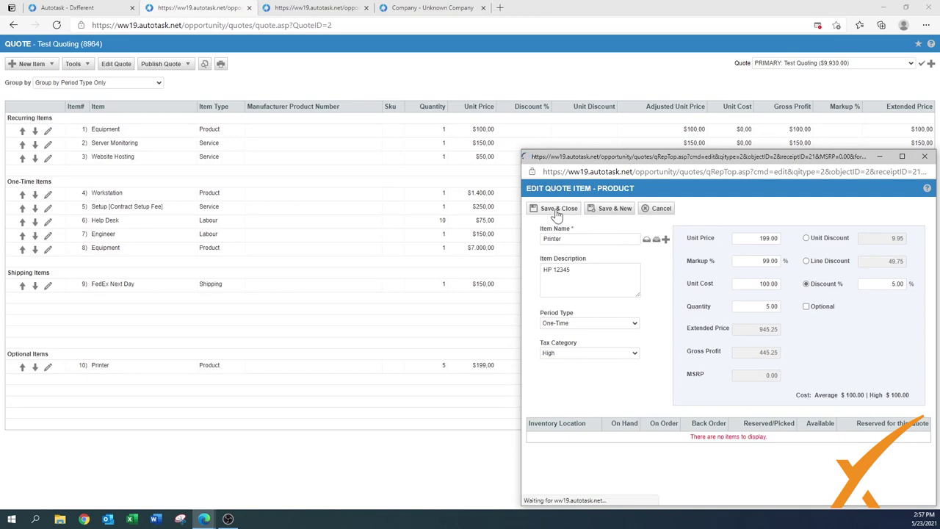